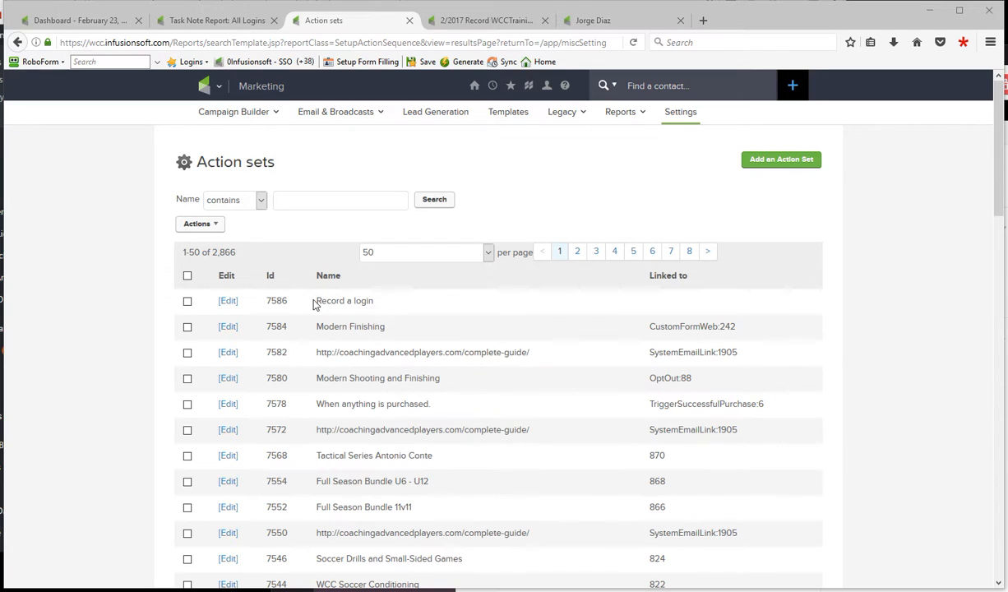
# Review the tag action inside the "Record a login" action set, leaving the set unchanged.
pyautogui.moveTo(288, 301); pyautogui.dragTo(263, 304)
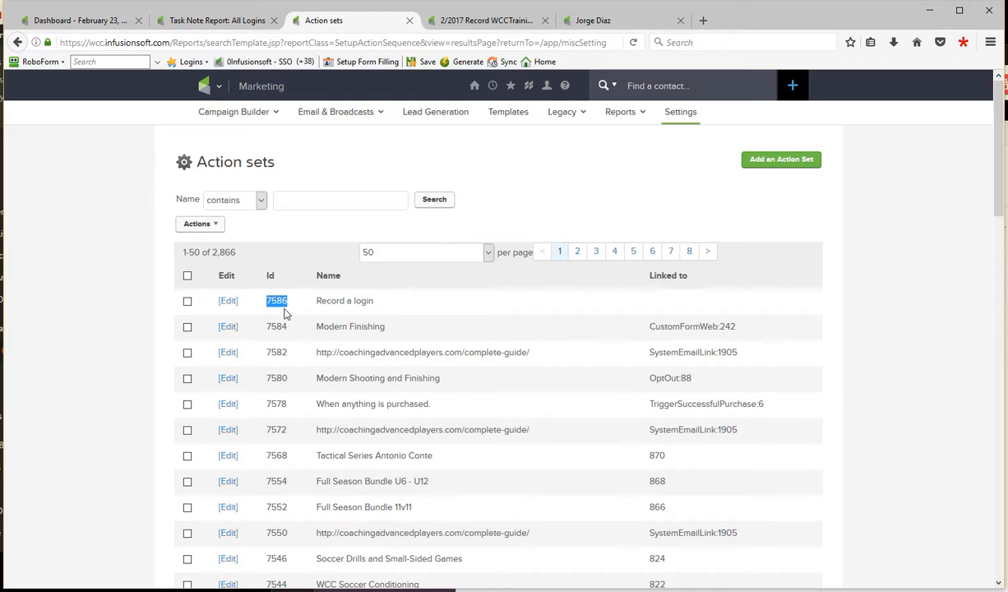
pyautogui.click(229, 302)
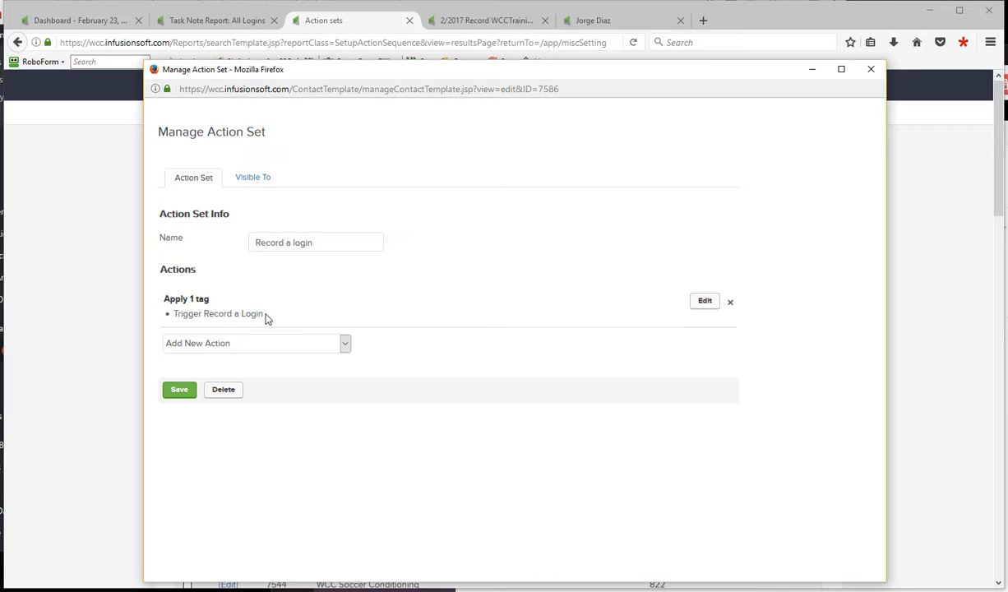
pyautogui.moveTo(264, 317); pyautogui.dragTo(171, 326)
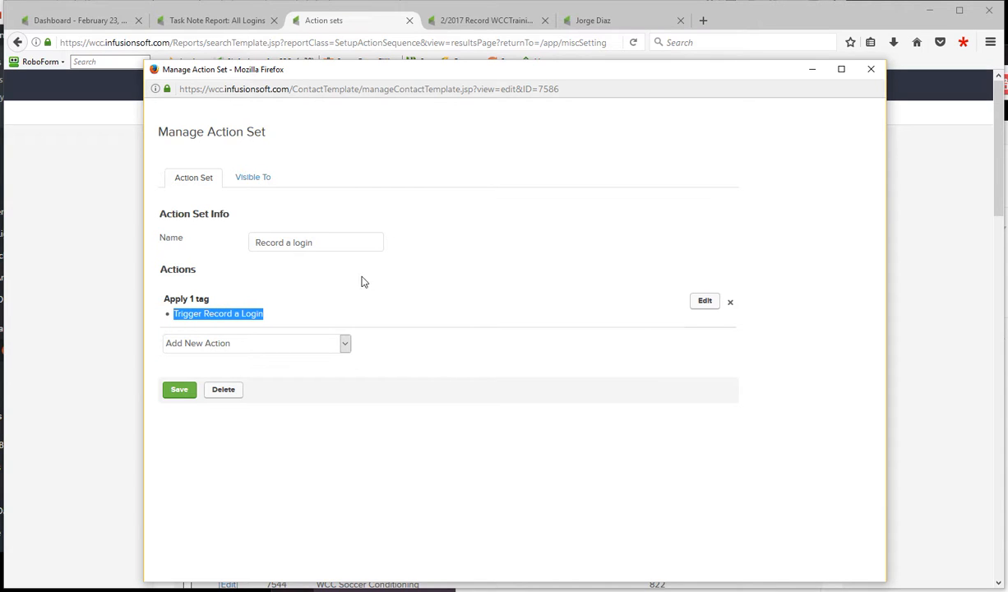
pyautogui.click(872, 70)
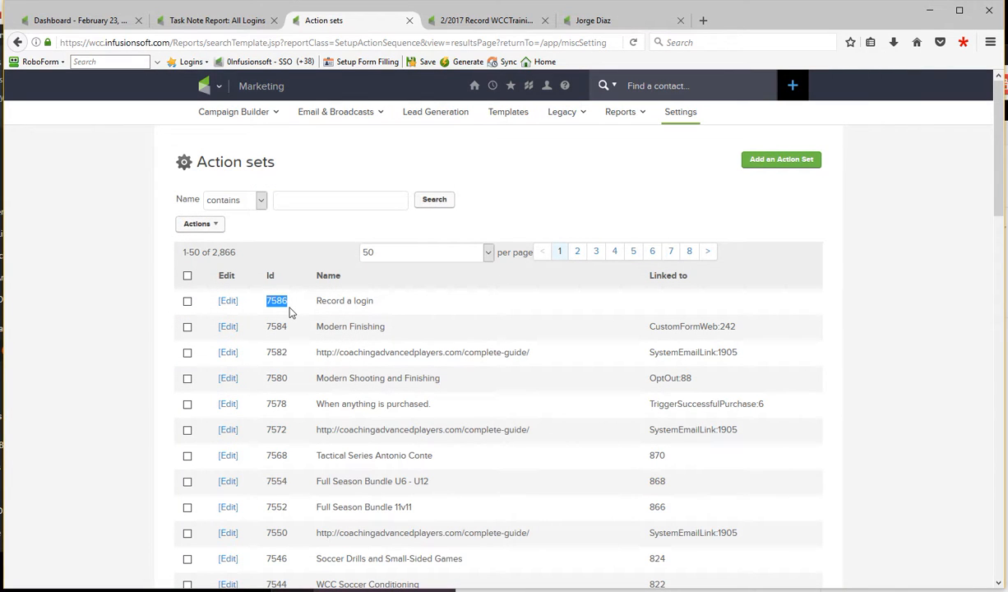
# Check which tag triggers the "Someone logged into the site" goal in the 2/2017 Record WCCTrainingCenter campaign.
pyautogui.click(508, 24)
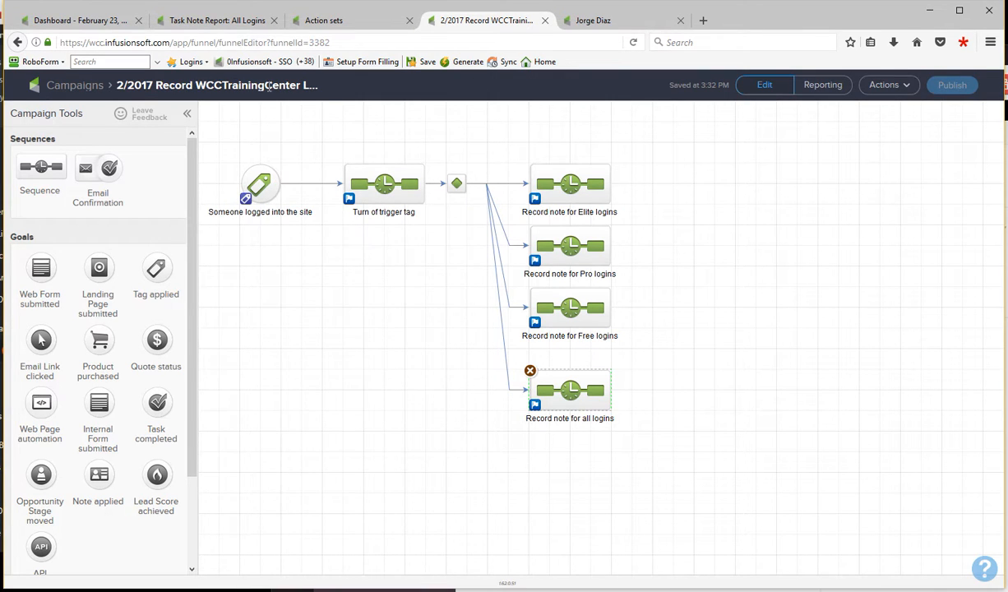
pyautogui.click(261, 185)
pyautogui.doubleClick(271, 193)
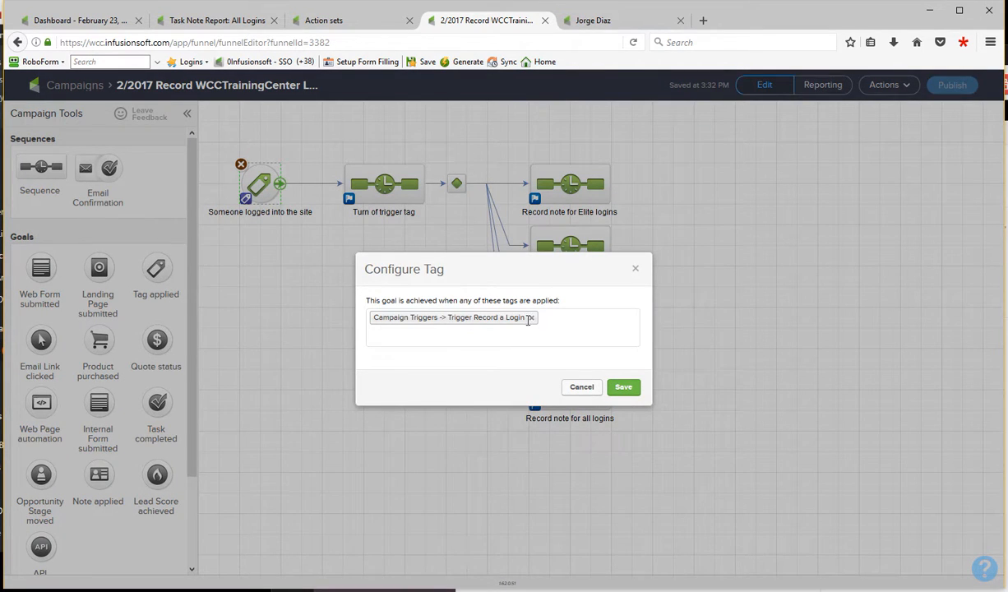
pyautogui.click(582, 387)
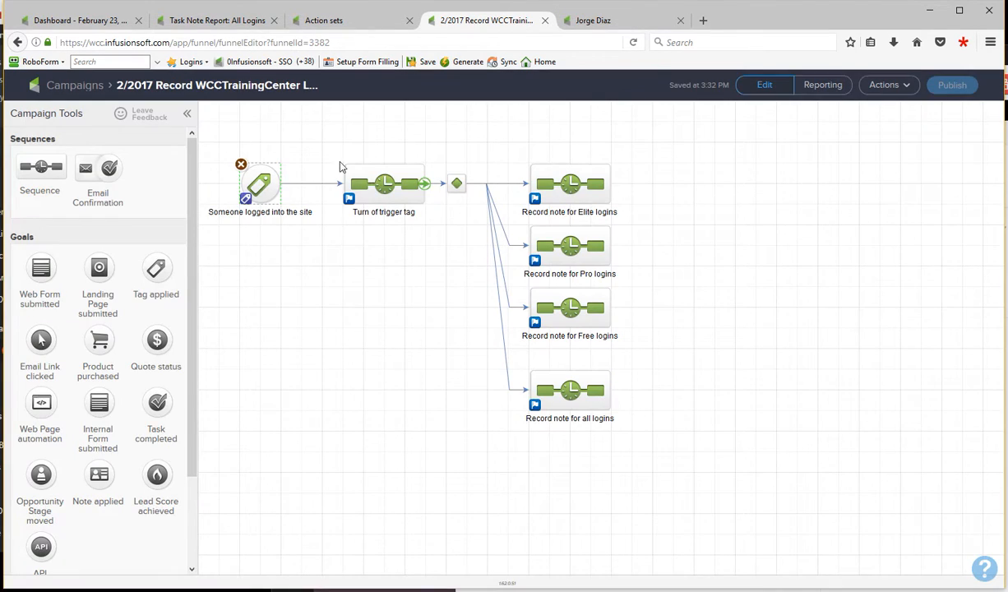
# Inspect the tag removal settings in the "Turn of trigger tag" sequence and return to the campaign.
pyautogui.doubleClick(386, 185)
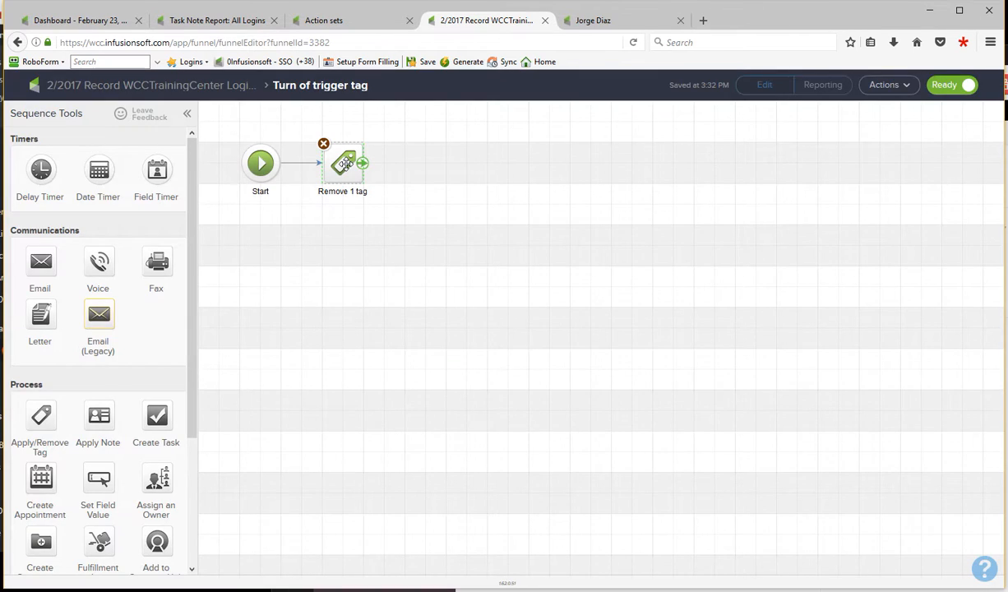
pyautogui.doubleClick(345, 163)
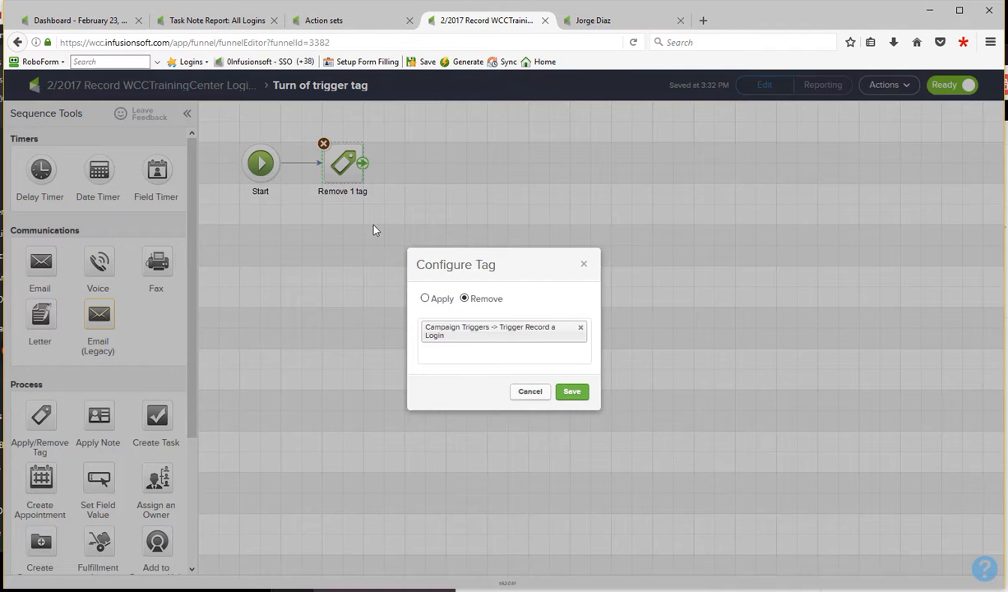
pyautogui.click(526, 390)
pyautogui.click(140, 89)
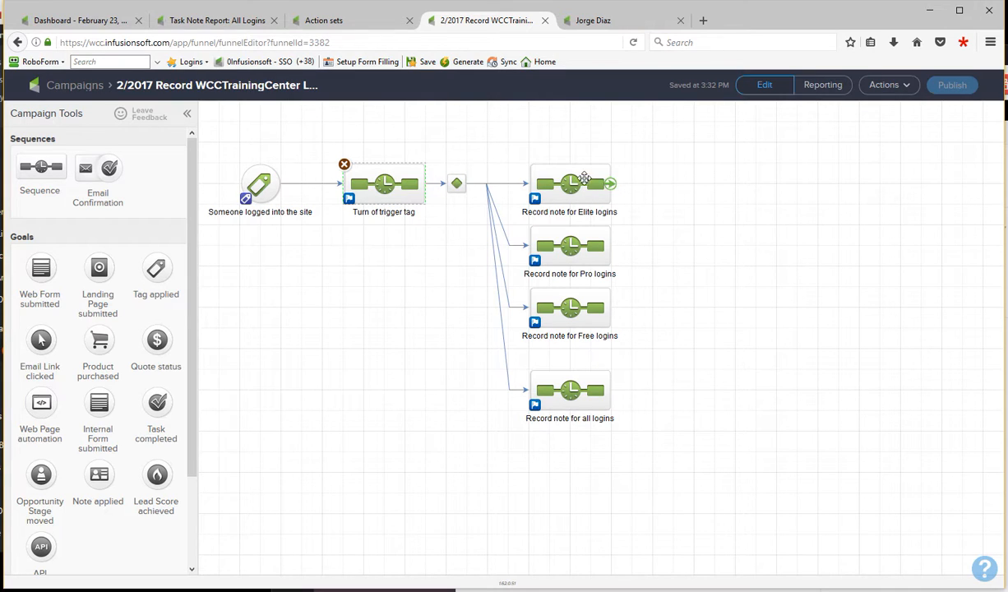
# Look over the Elite, Pro and Free login note sequences on the campaign canvas.
pyautogui.click(578, 189)
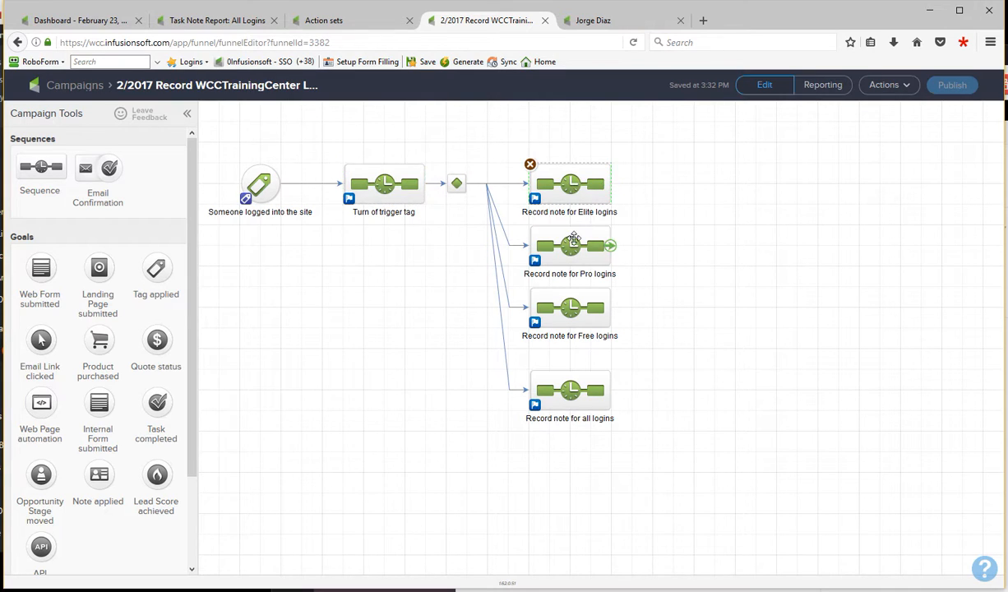
pyautogui.click(572, 246)
pyautogui.click(569, 311)
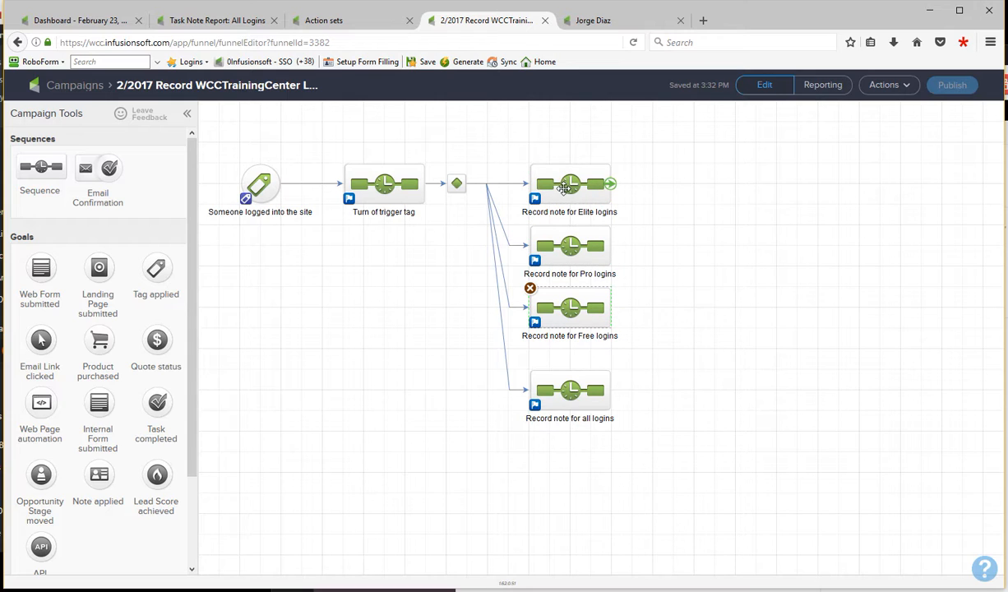
pyautogui.click(572, 195)
pyautogui.click(571, 247)
pyautogui.click(570, 316)
# Review the title of the Apply Note step in the "Record note for all logins" sequence and return to the campaign.
pyautogui.doubleClick(565, 398)
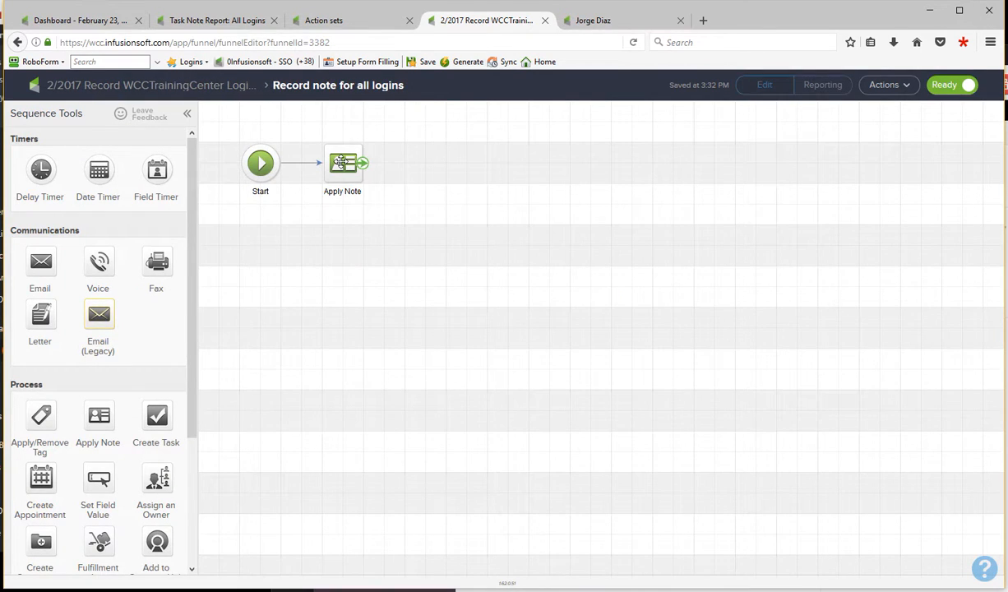
pyautogui.doubleClick(342, 162)
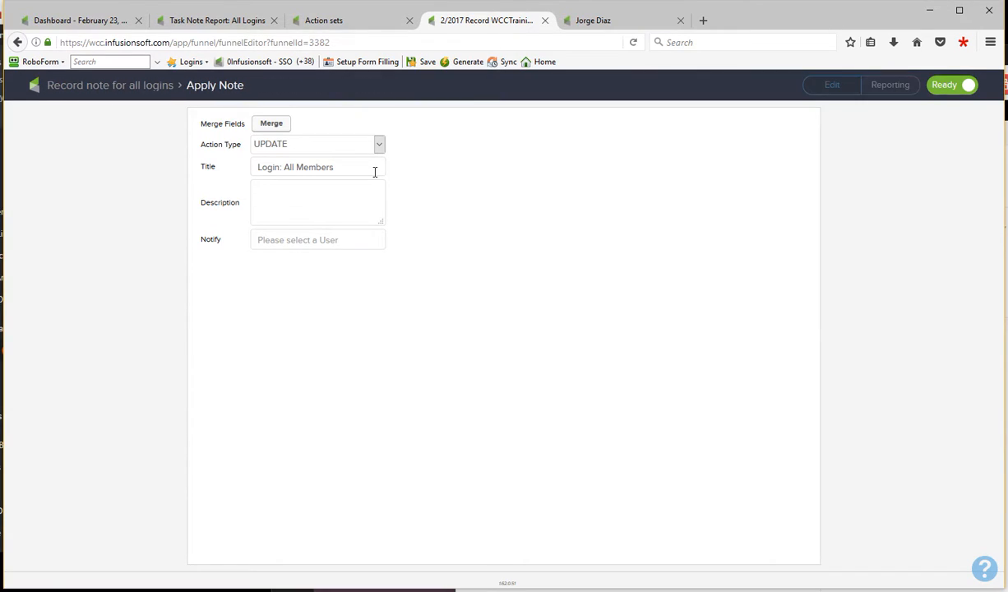
pyautogui.moveTo(369, 167); pyautogui.dragTo(236, 166)
pyautogui.click(376, 169)
pyautogui.moveTo(351, 168); pyautogui.dragTo(255, 177)
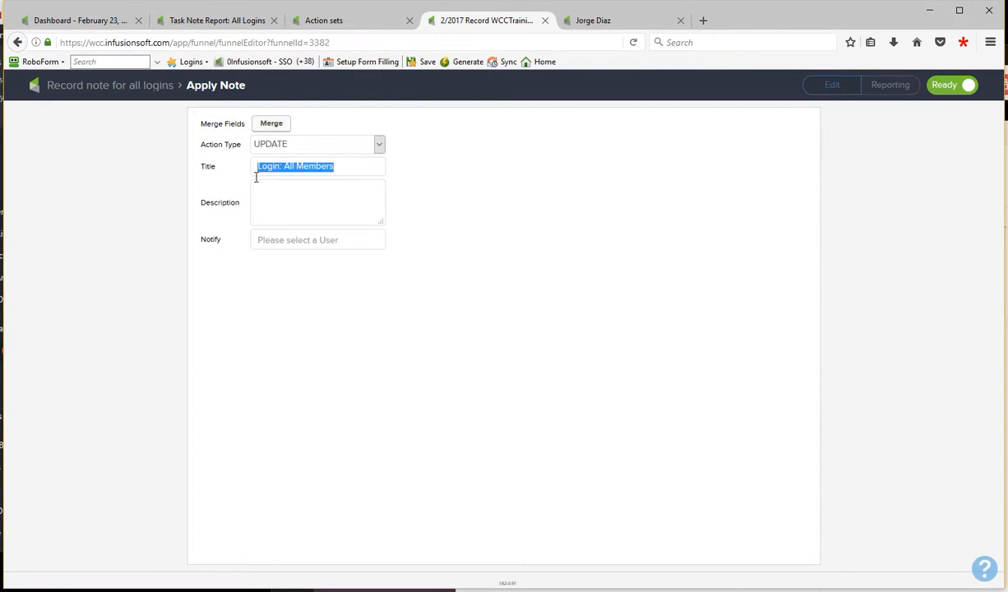
pyautogui.click(342, 170)
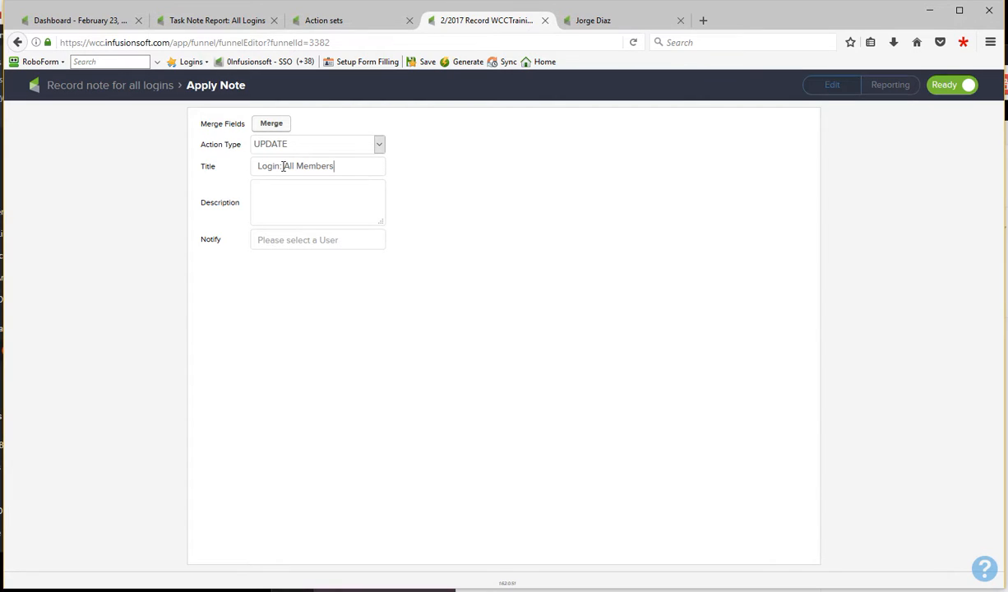
pyautogui.moveTo(341, 166); pyautogui.dragTo(222, 159)
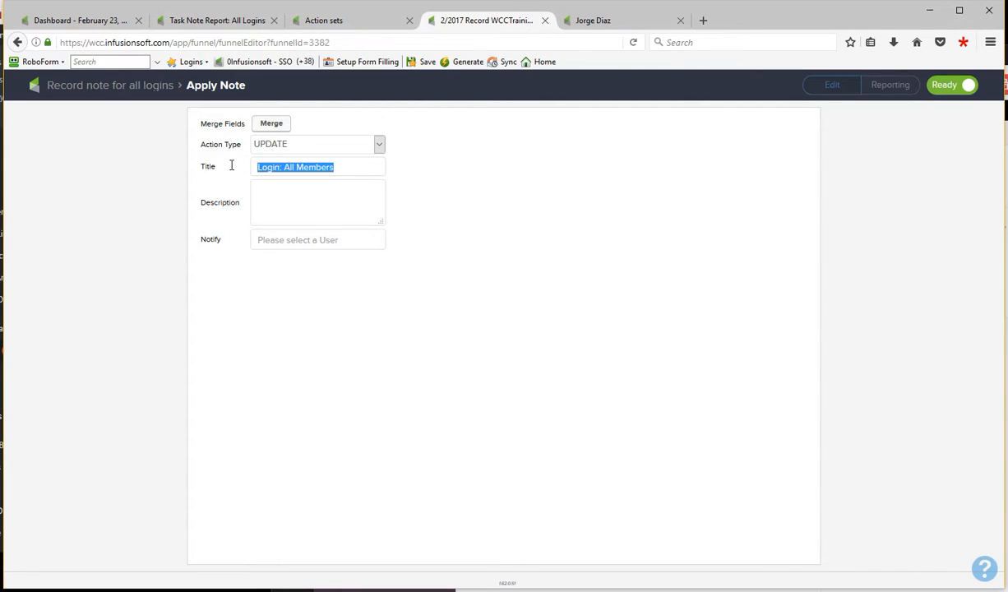
pyautogui.click(136, 86)
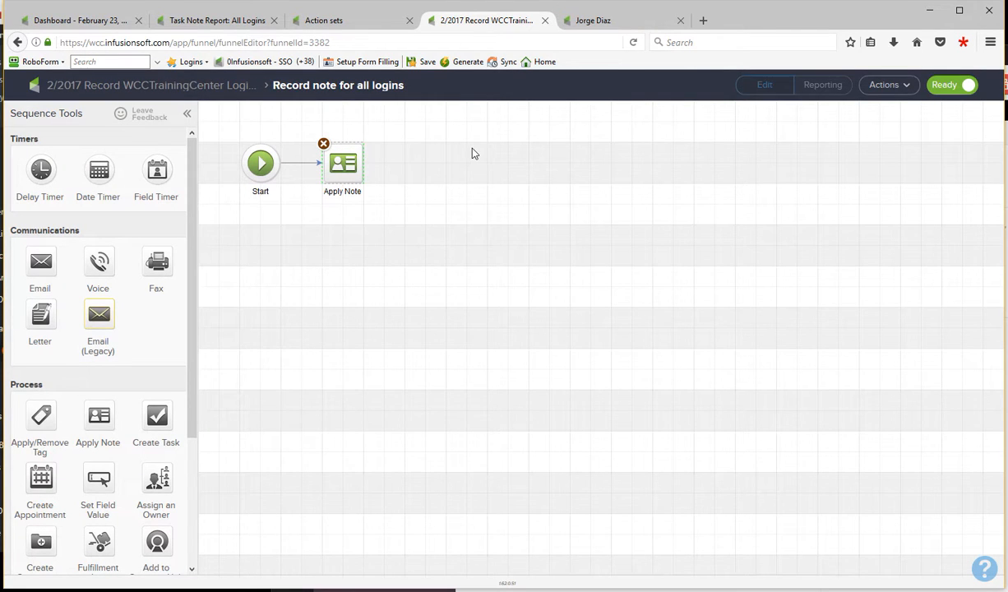
pyautogui.click(186, 87)
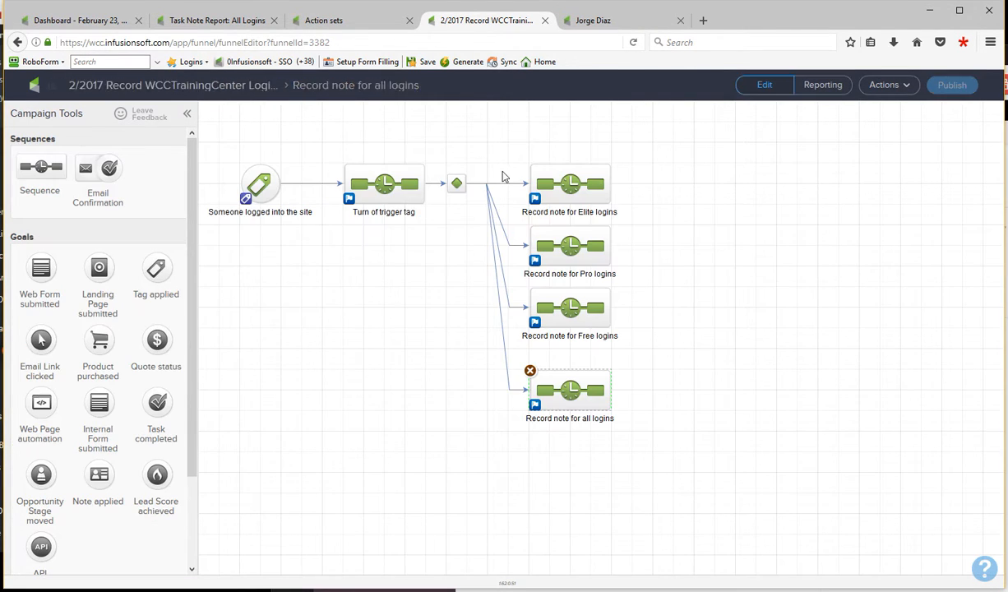
# Review the title of the Apply Note step in the "Record note for Elite logins" sequence and return to the campaign.
pyautogui.doubleClick(549, 181)
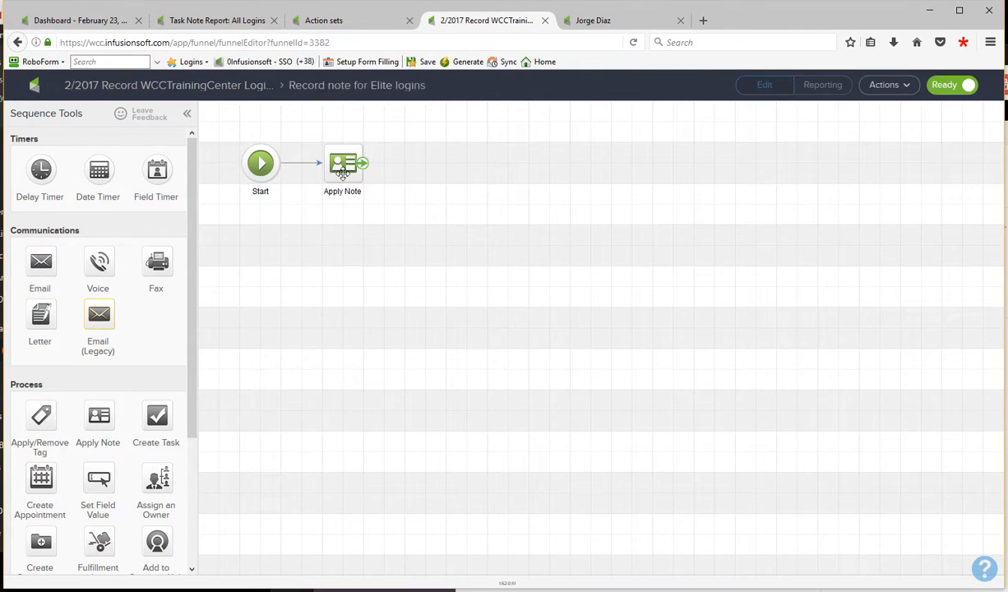
pyautogui.doubleClick(347, 166)
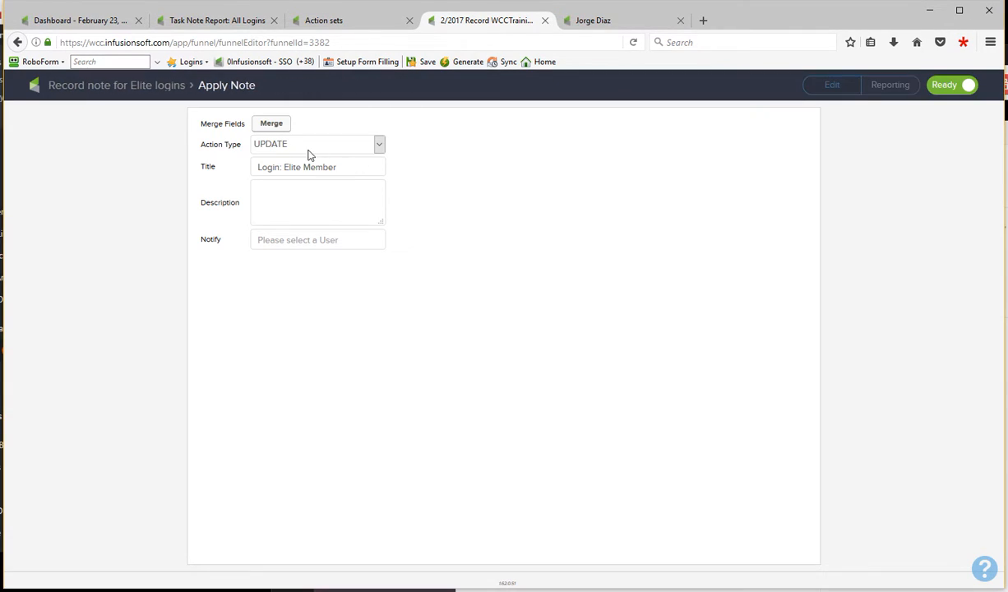
pyautogui.moveTo(339, 168); pyautogui.dragTo(220, 166)
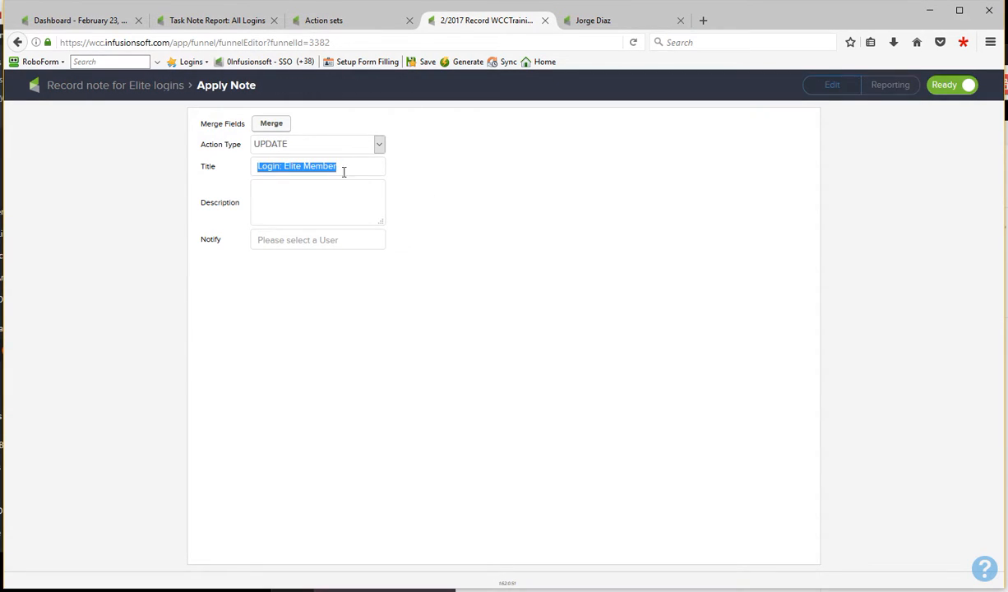
pyautogui.click(163, 93)
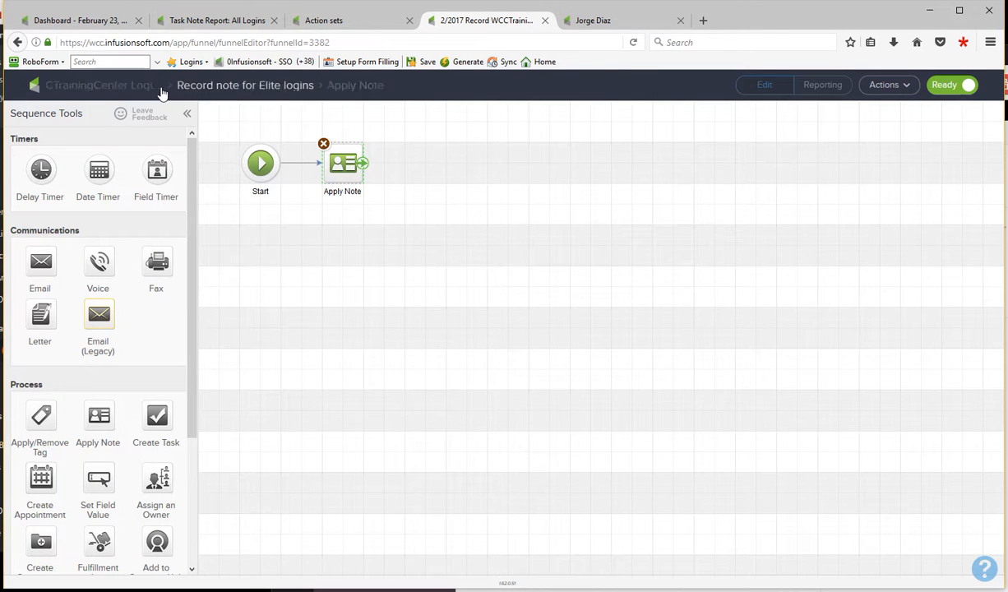
pyautogui.click(144, 89)
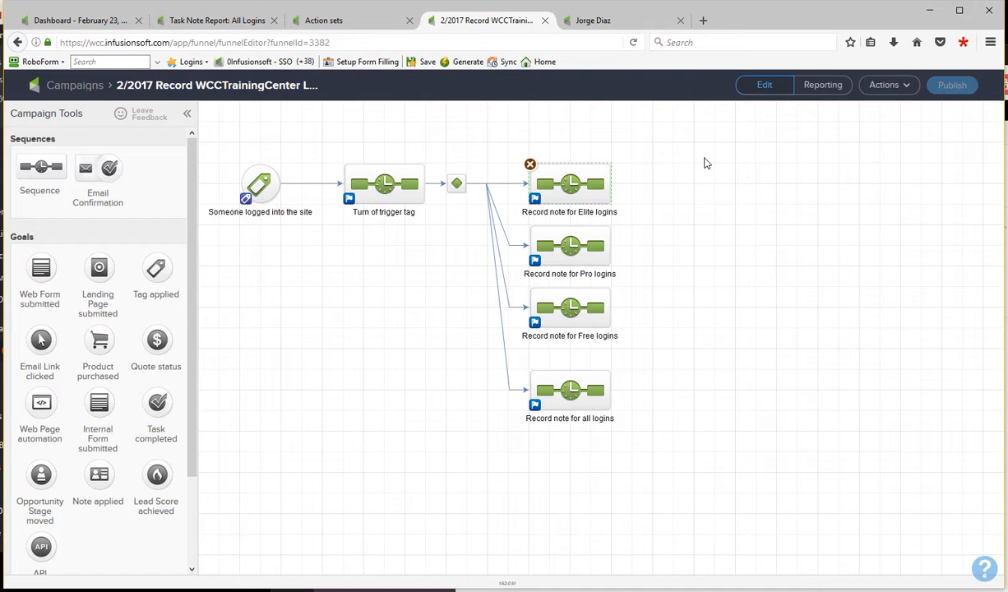
# Examine the login notes listed on the open contact's record.
pyautogui.click(590, 21)
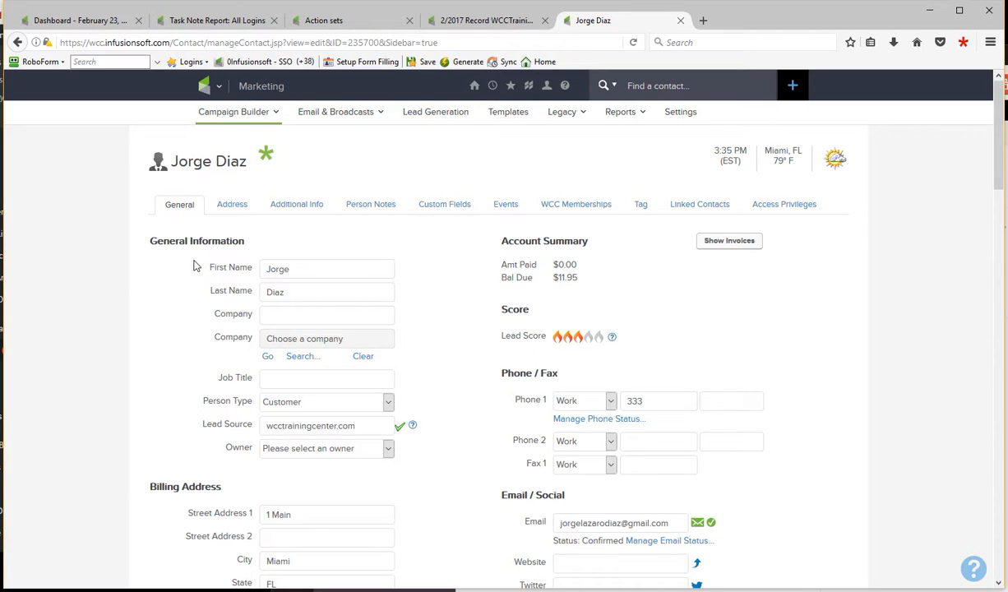
pyautogui.scroll(-15, 195, 266)
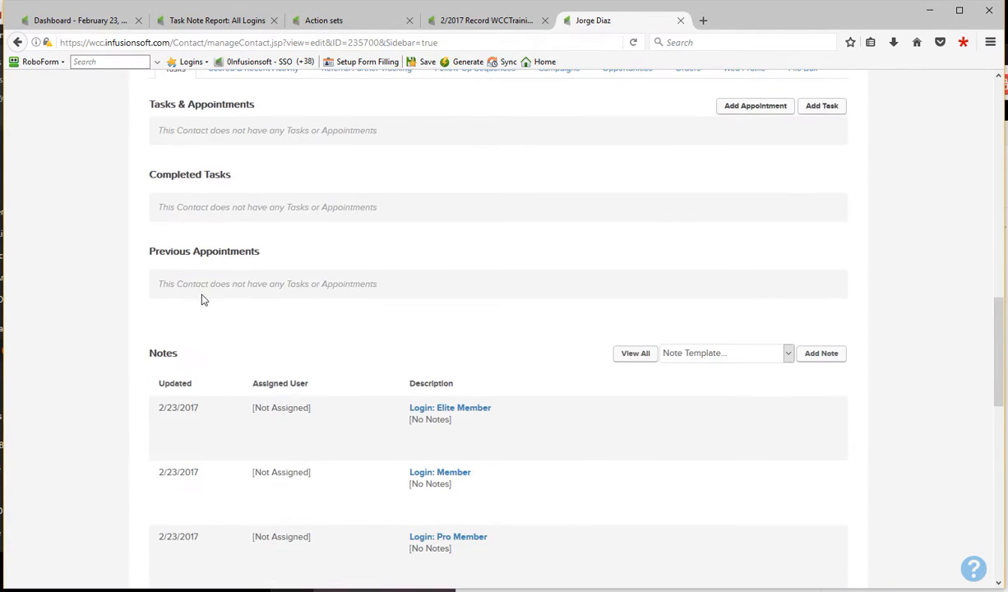
pyautogui.scroll(-4, 204, 300)
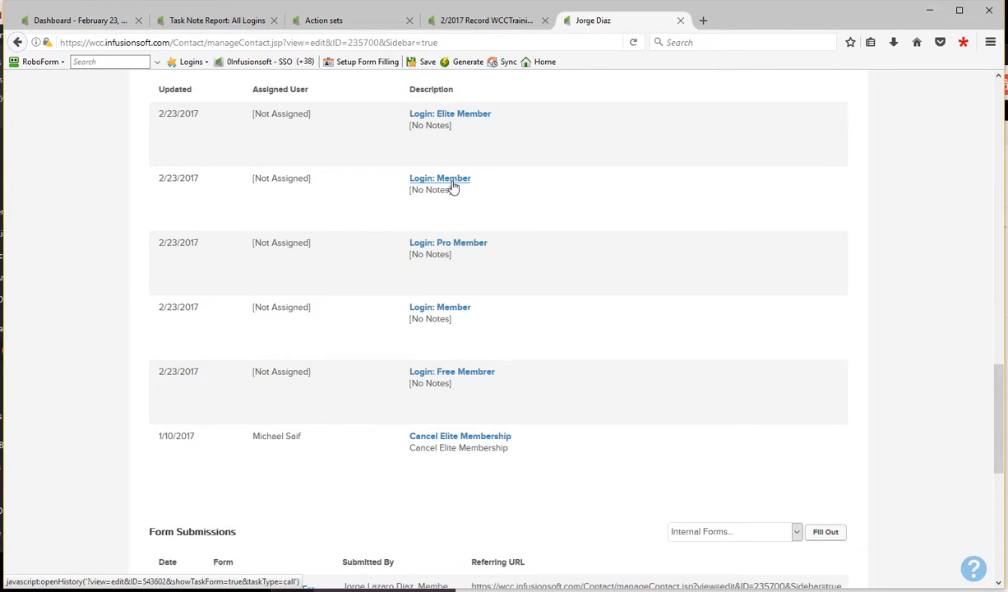
pyautogui.scroll(3, 452, 187)
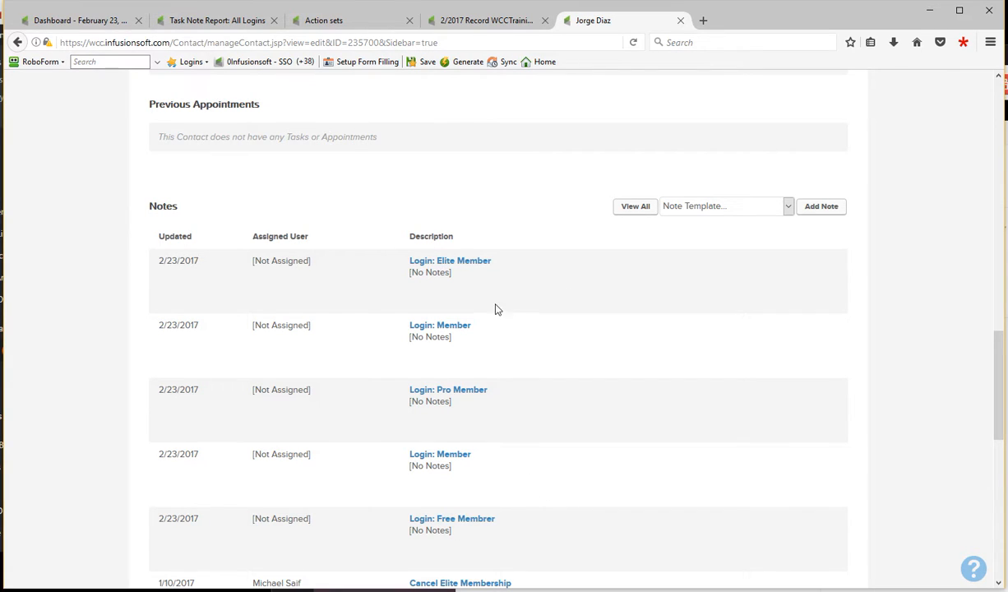
pyautogui.scroll(10, 496, 301)
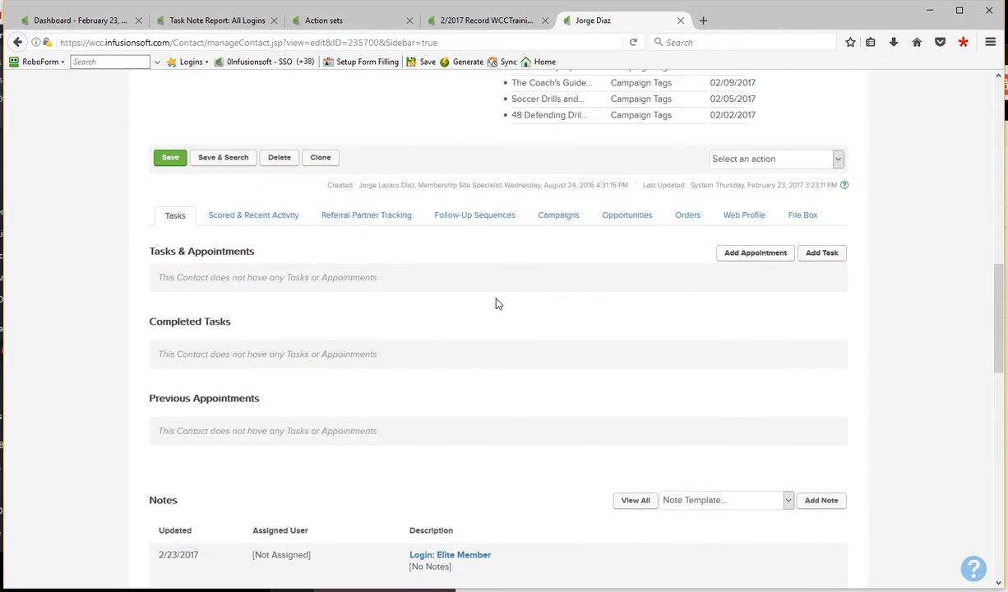
# Open the Task Note Report from the Admin reports.
pyautogui.click(216, 27)
pyautogui.click(216, 86)
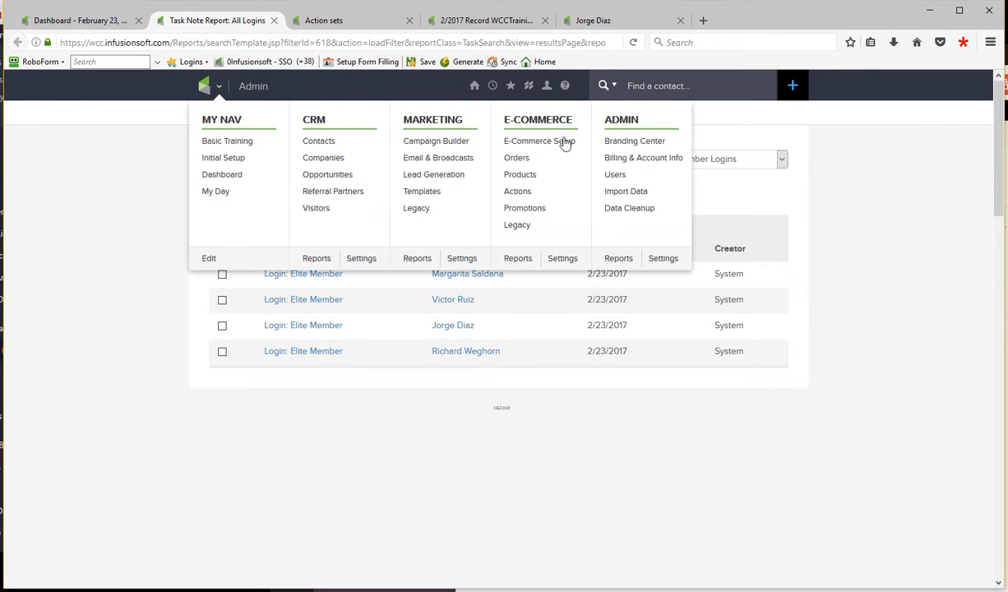
pyautogui.click(619, 260)
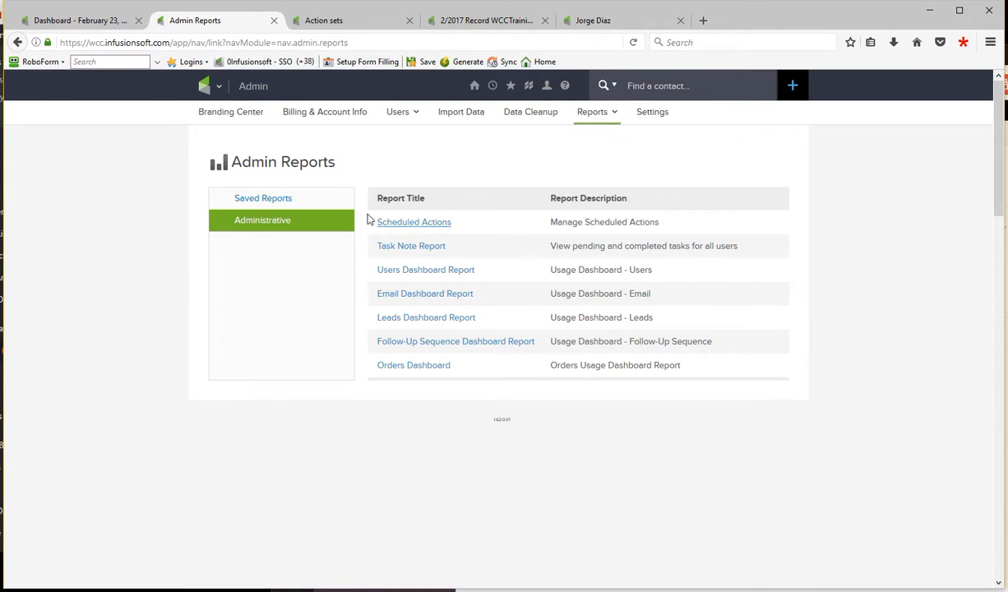
pyautogui.click(419, 248)
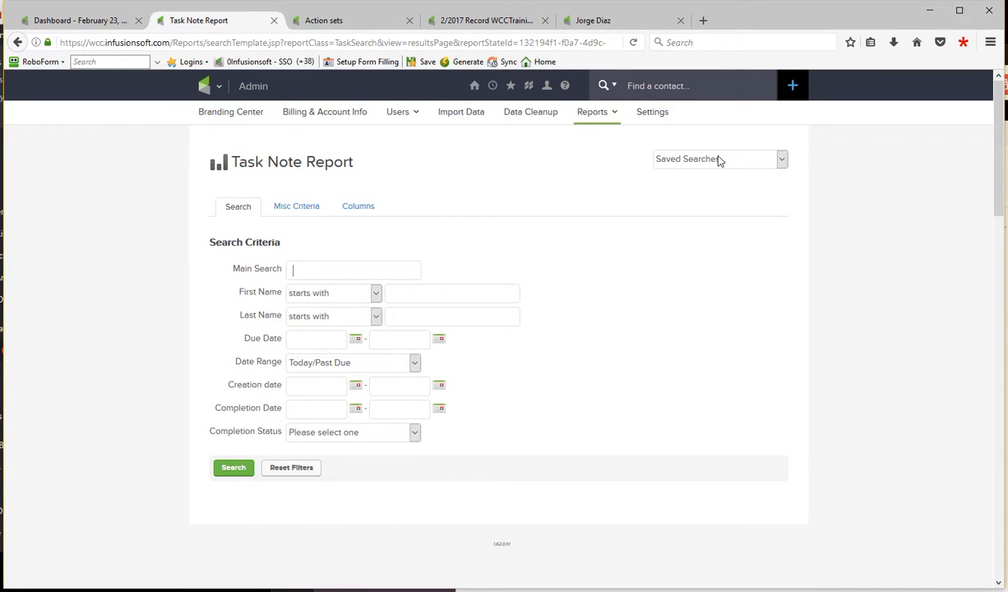
# Load the Free Member Logins saved search in the Task Note Report and review its search criteria.
pyautogui.click(716, 160)
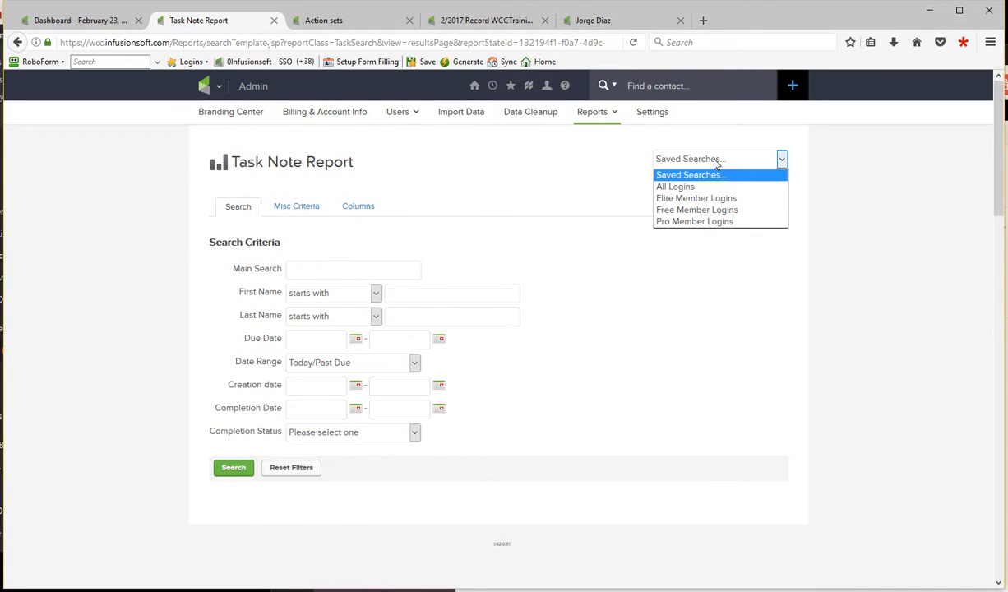
pyautogui.click(696, 211)
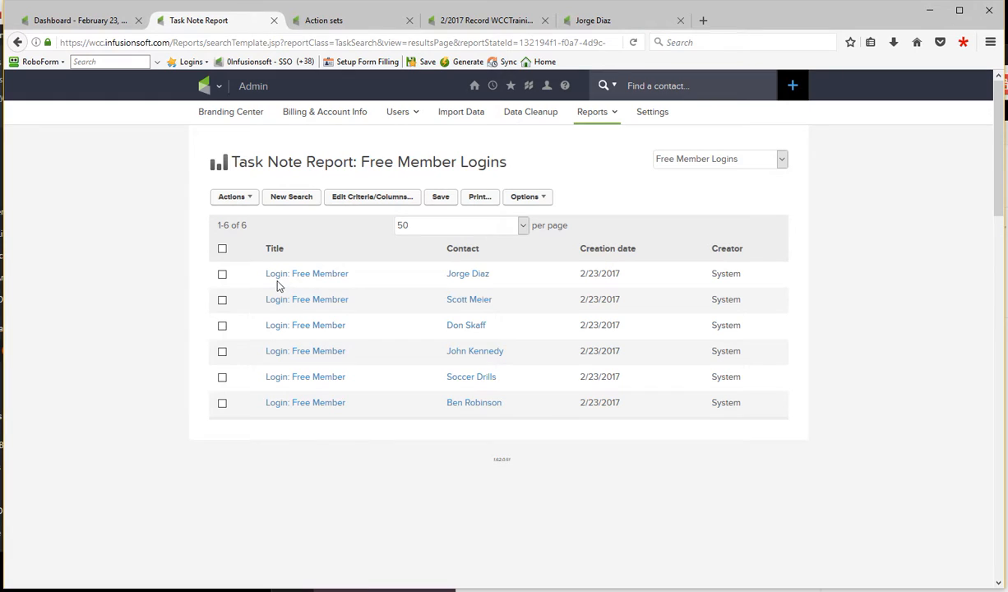
pyautogui.click(354, 198)
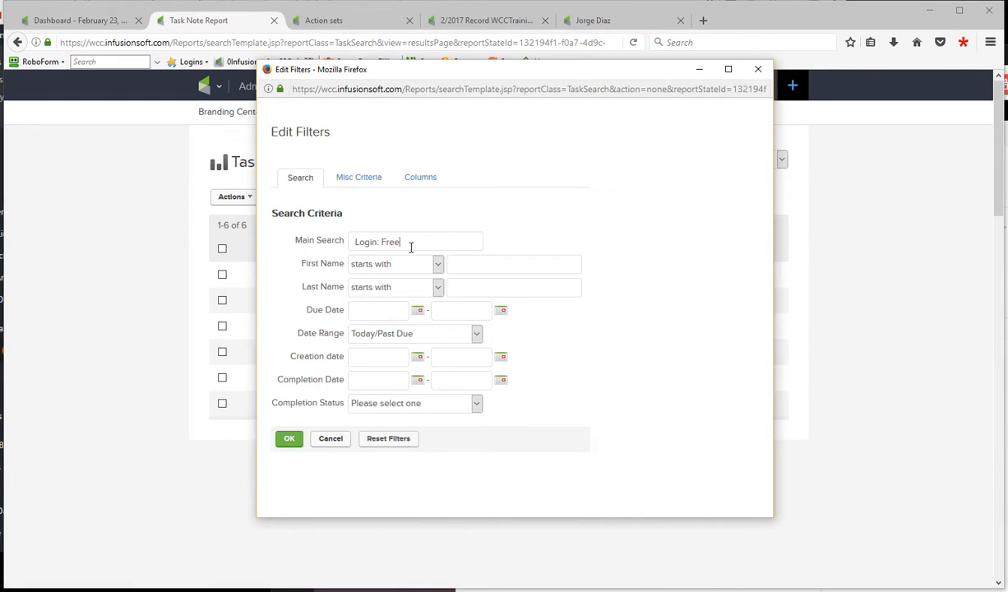
pyautogui.moveTo(449, 79); pyautogui.dragTo(680, 117)
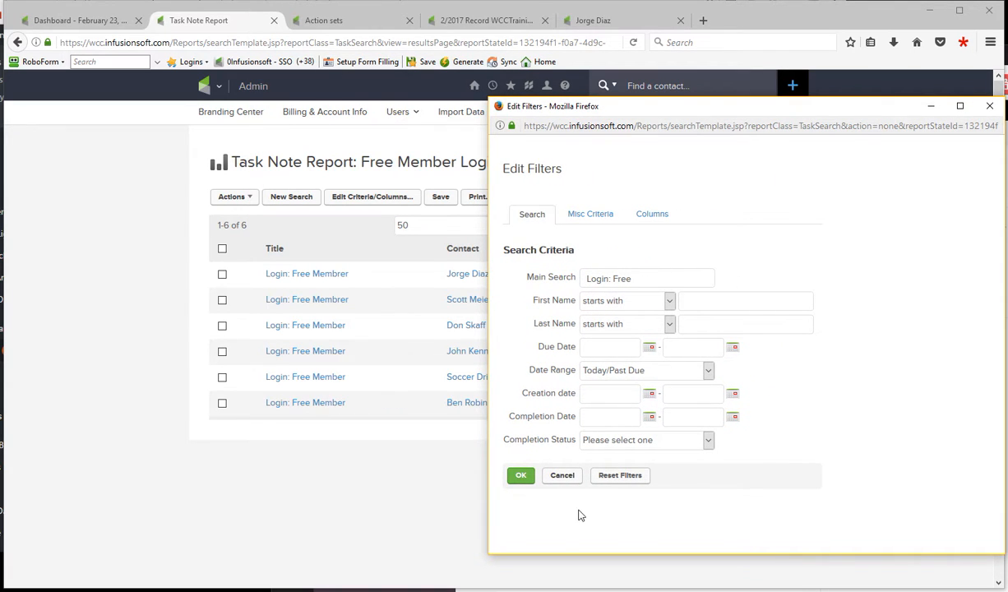
pyautogui.click(989, 107)
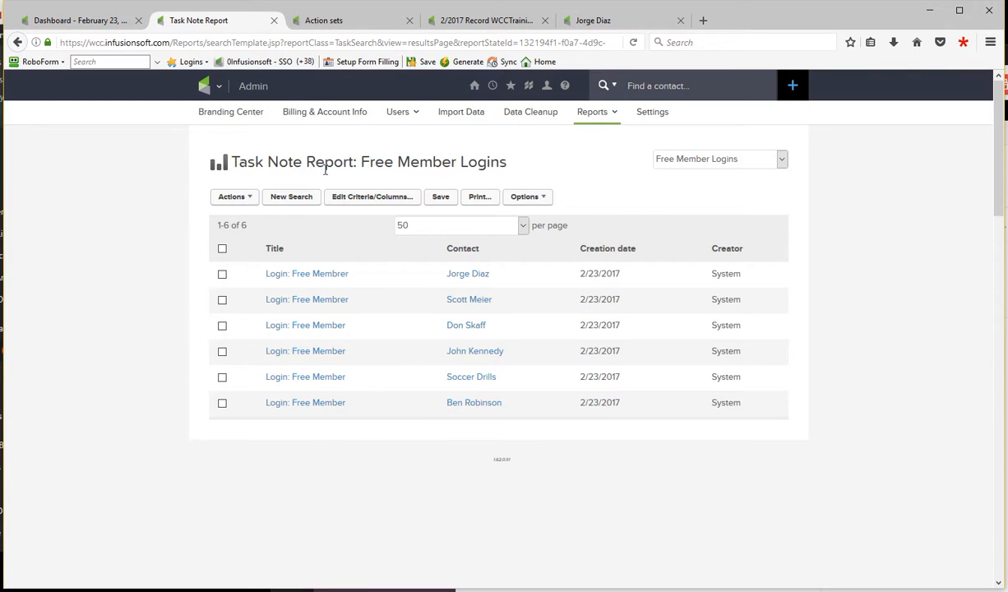
# Edit the Free Member Logins report criteria to filter by a creation date range starting 02-19-2017.
pyautogui.click(365, 202)
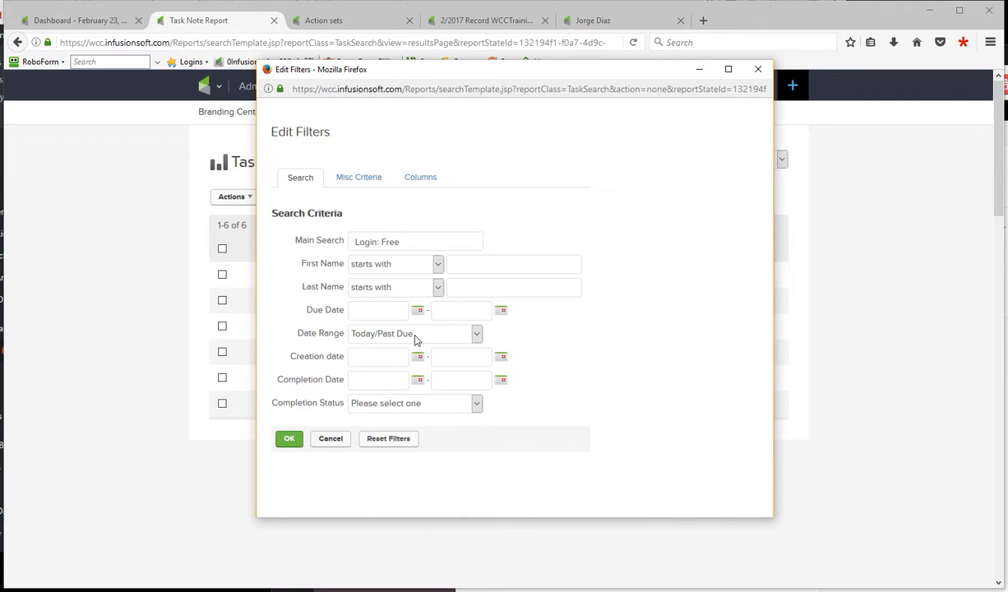
pyautogui.click(397, 333)
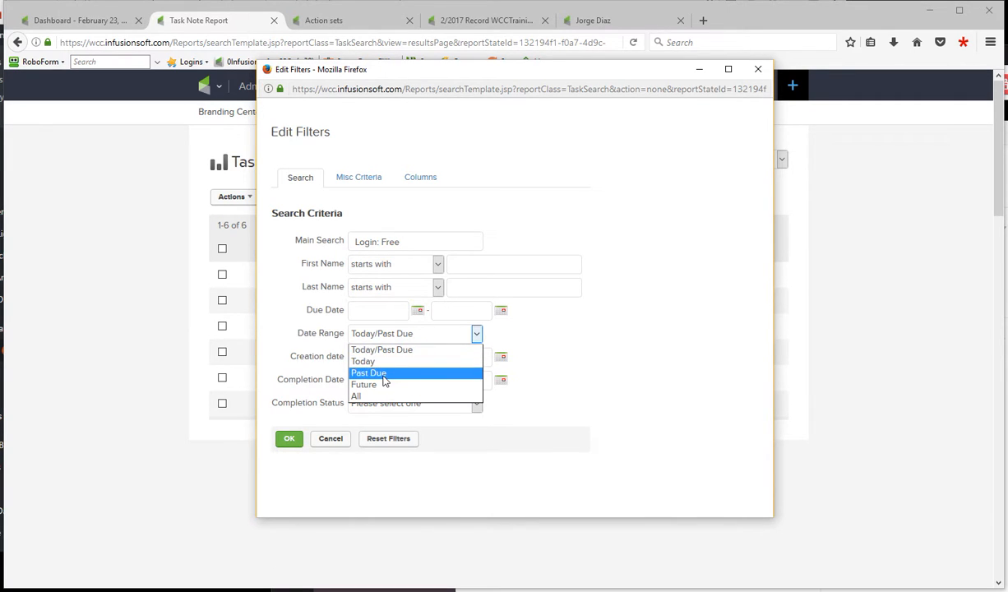
pyautogui.click(616, 351)
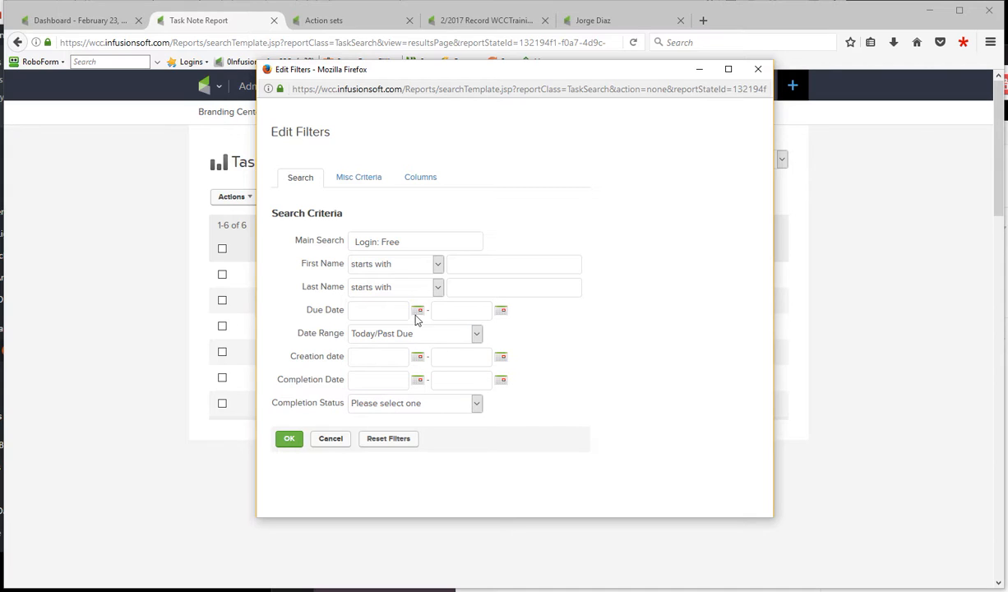
pyautogui.click(377, 405)
pyautogui.click(377, 405)
pyautogui.click(403, 358)
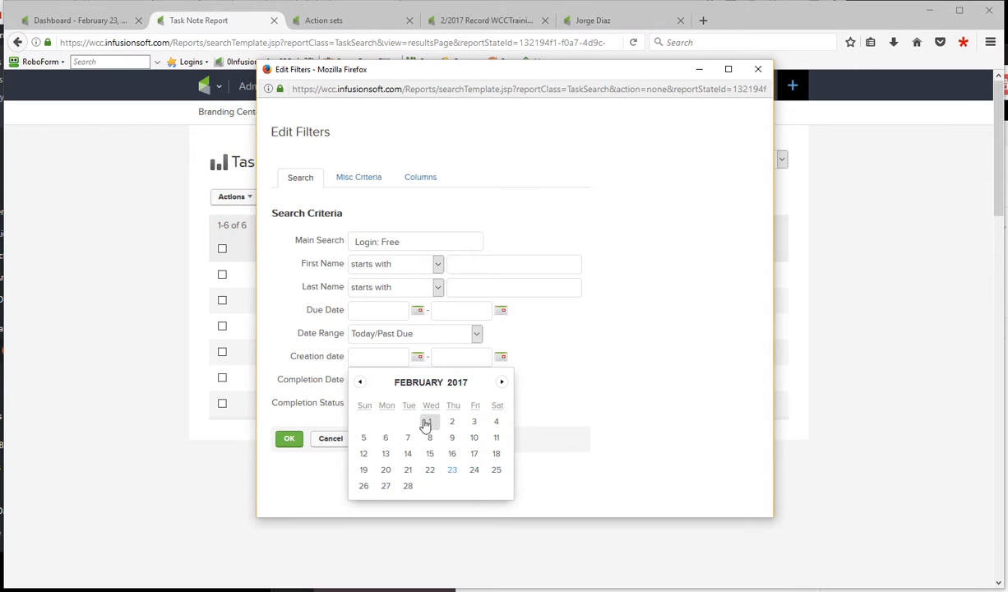
pyautogui.click(363, 477)
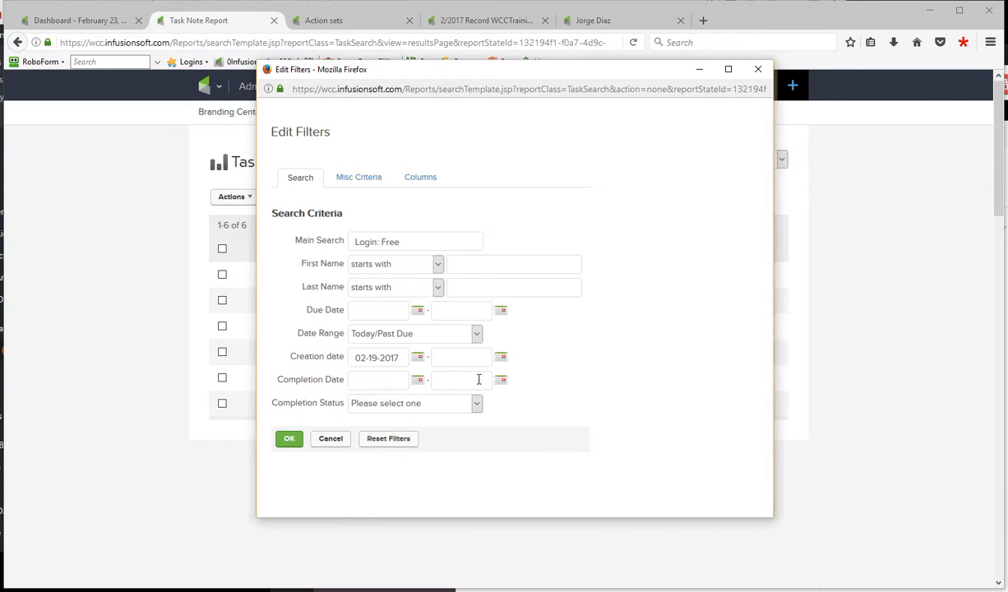
pyautogui.click(501, 356)
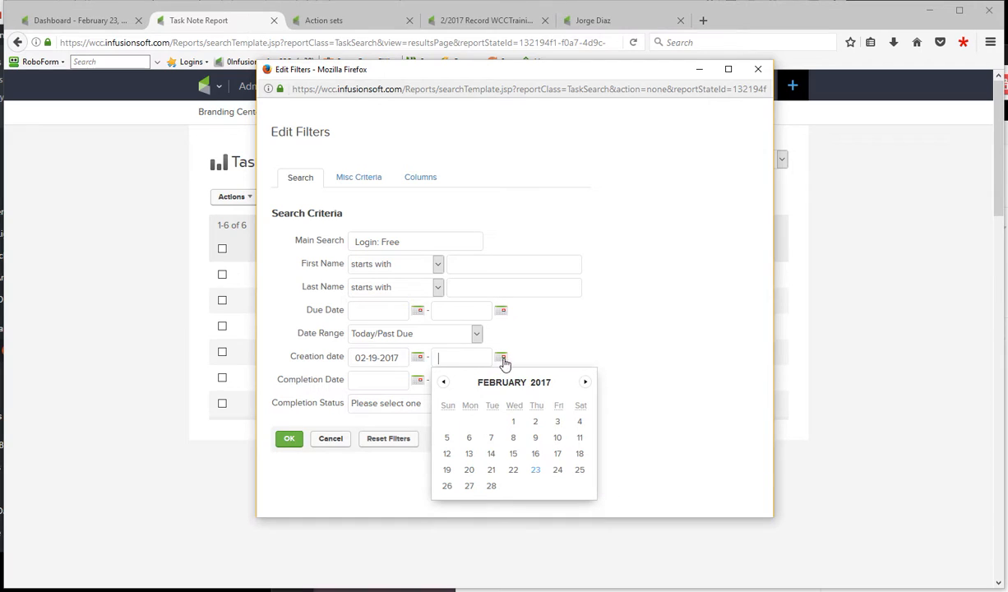
pyautogui.click(516, 454)
pyautogui.click(288, 441)
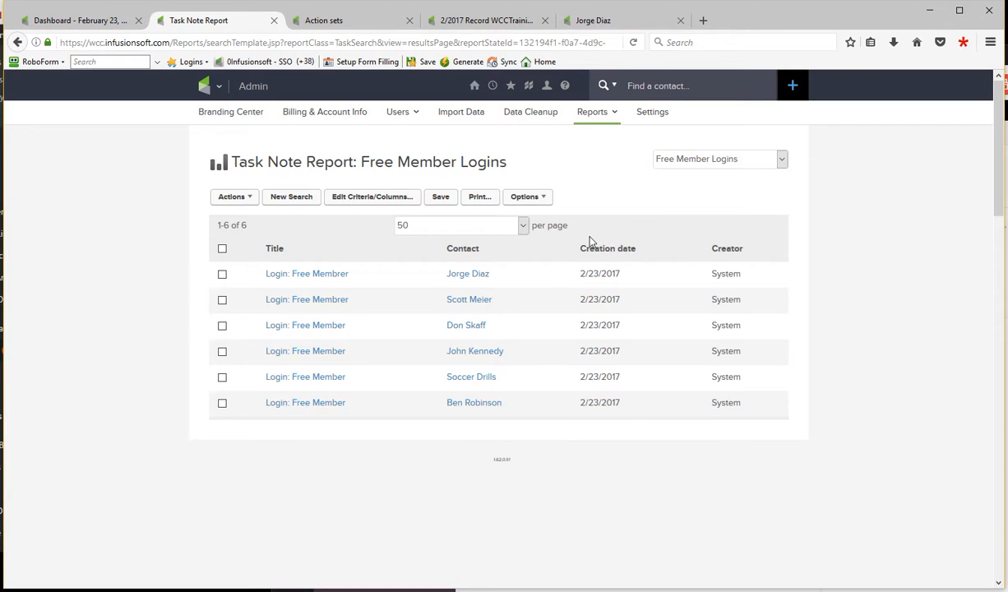
# View the All Logins saved search and the Pro Member Logins saved search in the Task Note Report.
pyautogui.click(691, 163)
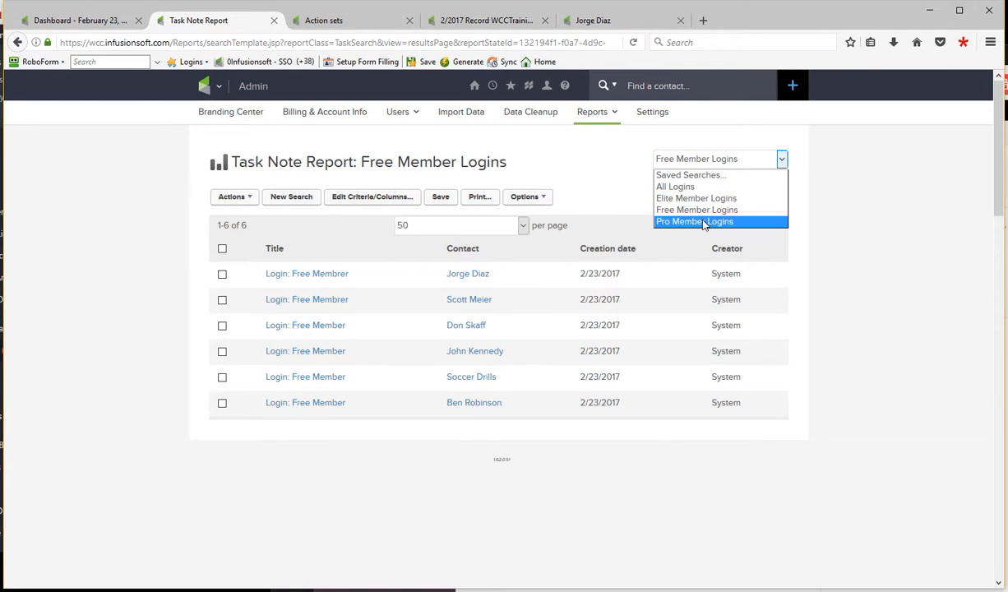
pyautogui.click(675, 187)
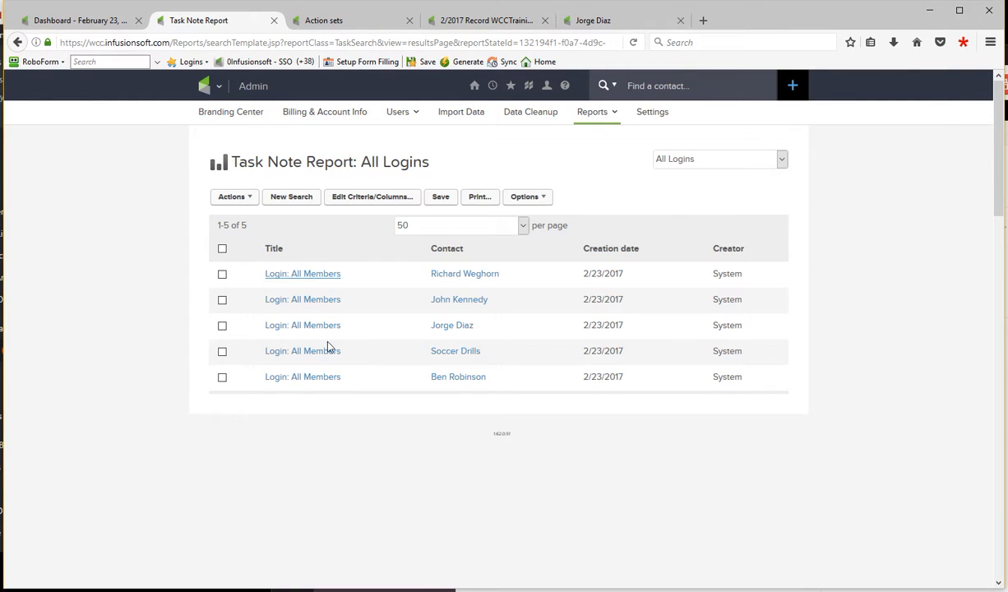
pyautogui.click(715, 158)
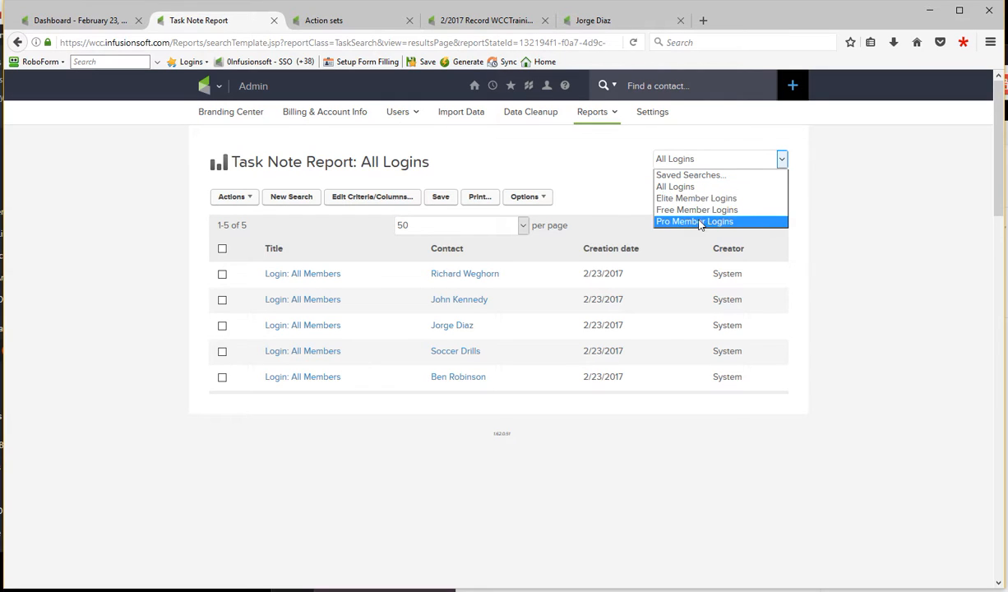
pyautogui.click(700, 221)
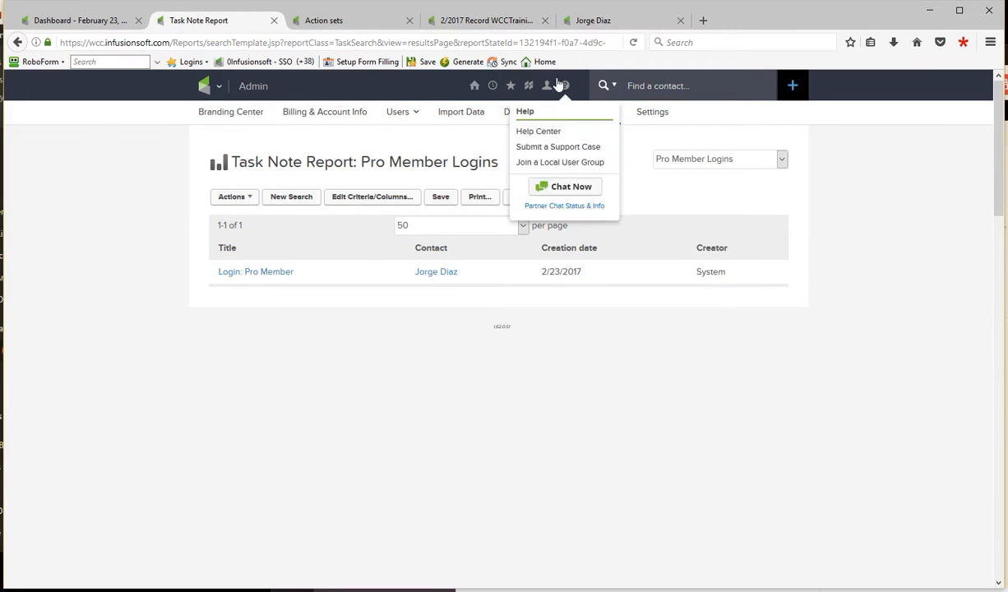
# Look up the Custom Statistics widget among the available dashboard widgets and return to the dashboard.
pyautogui.click(97, 22)
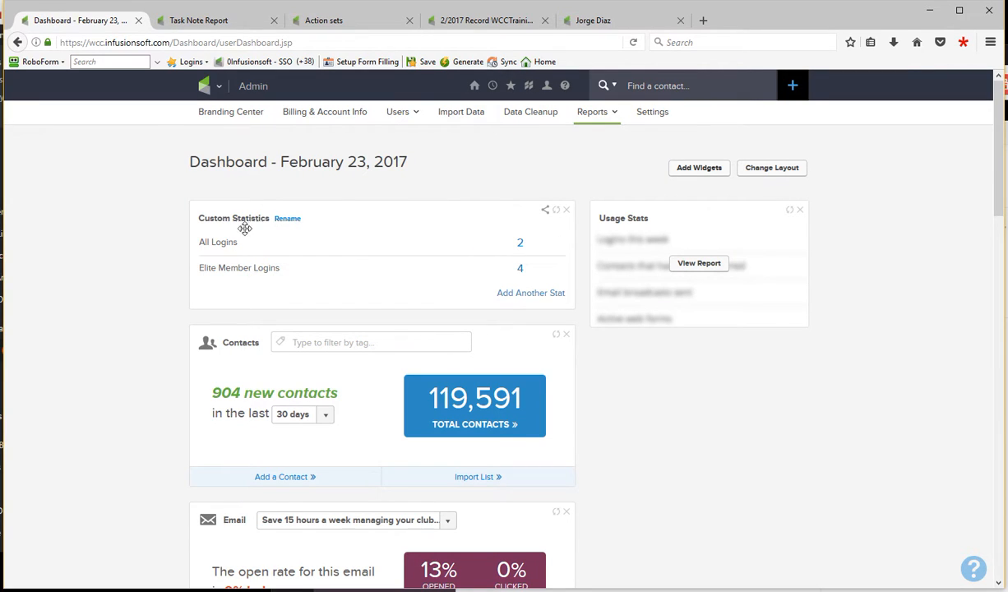
pyautogui.moveTo(284, 271)
pyautogui.click(712, 173)
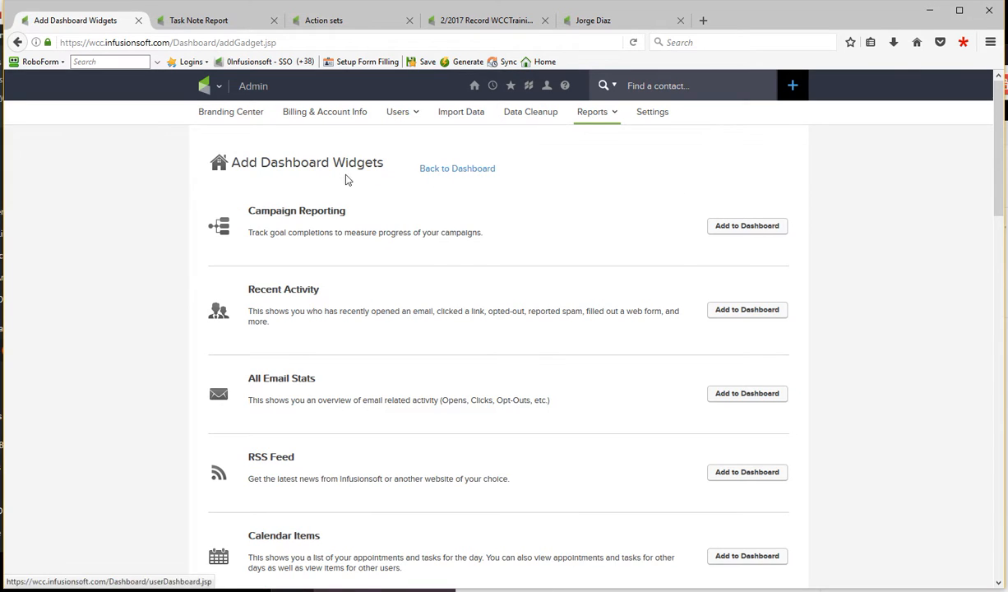
pyautogui.scroll(-5, 315, 367)
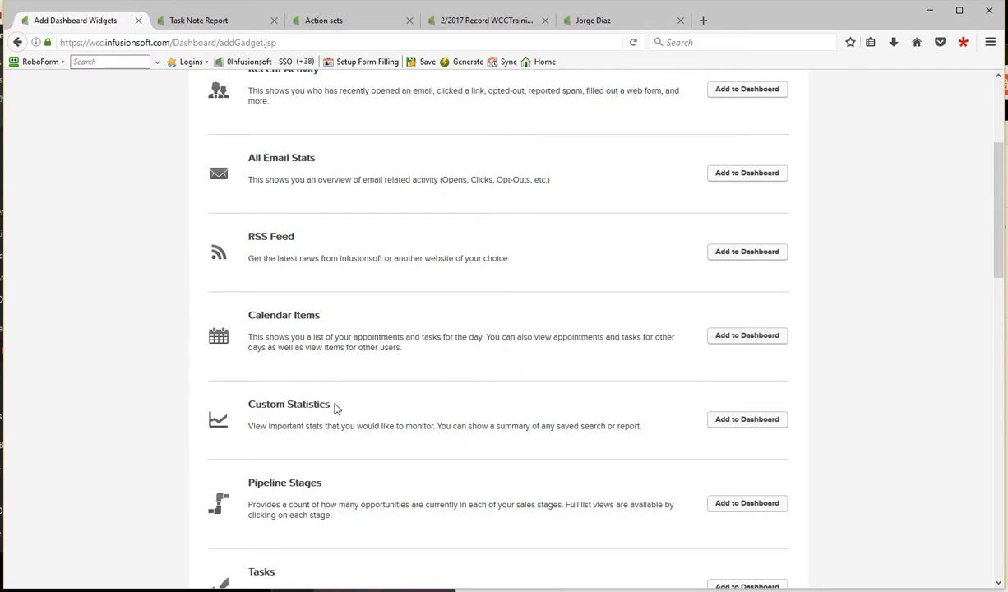
pyautogui.scroll(4, 846, 433)
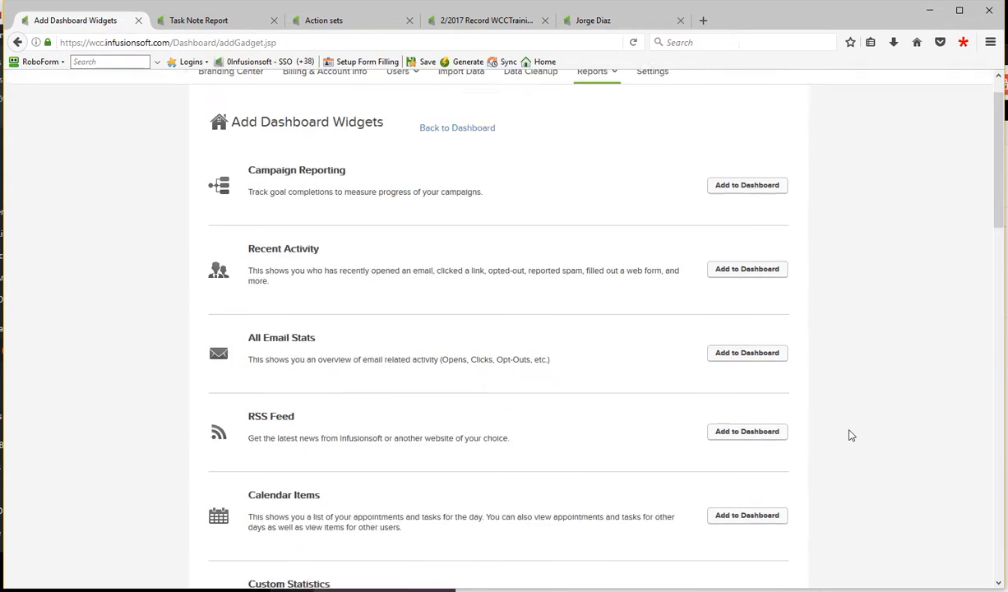
pyautogui.click(458, 171)
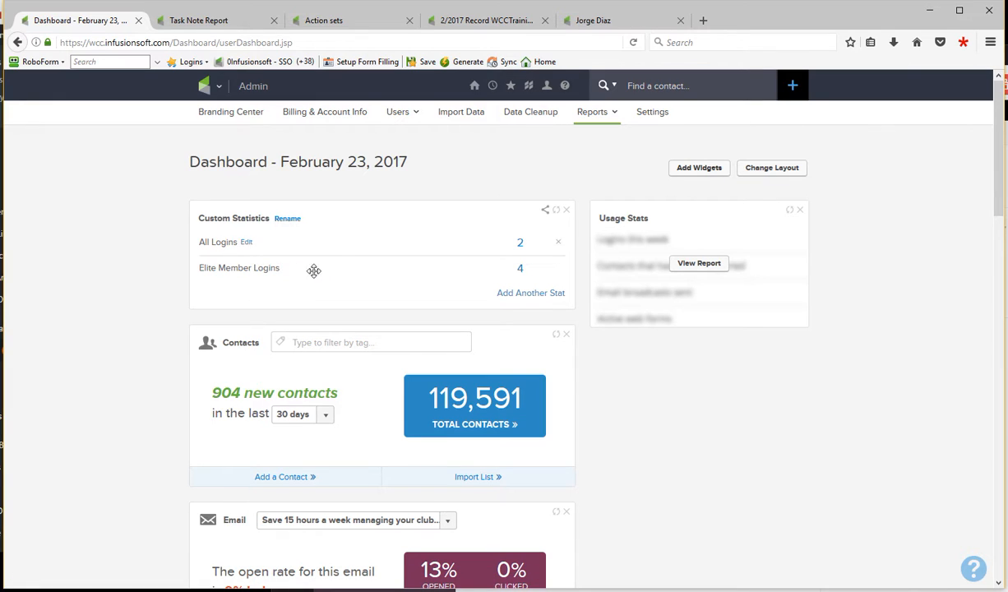
# Start another stat in the Custom Statistics widget, based on a saved report in the Administrative category.
pyautogui.click(535, 299)
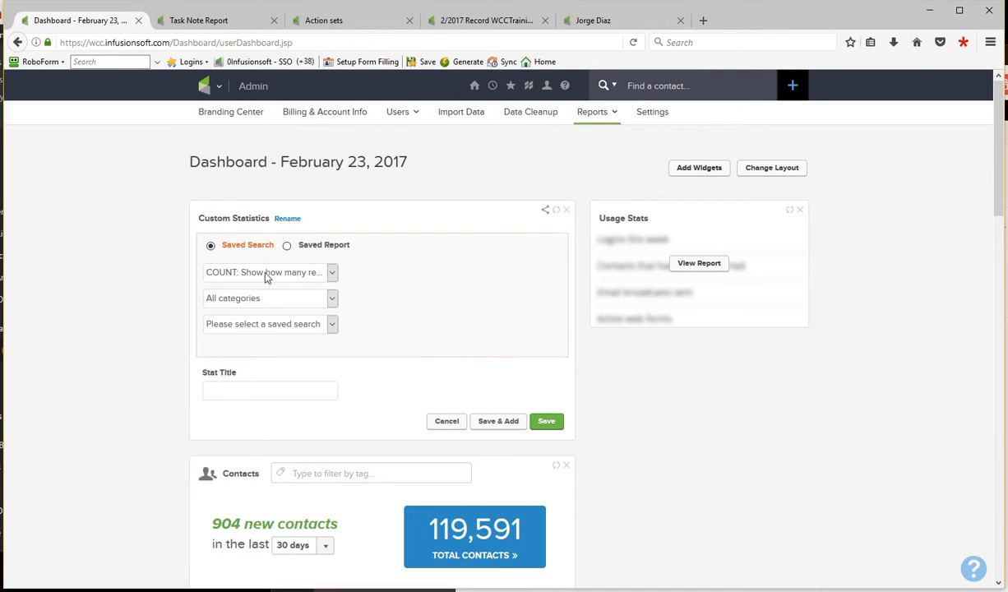
pyautogui.click(286, 246)
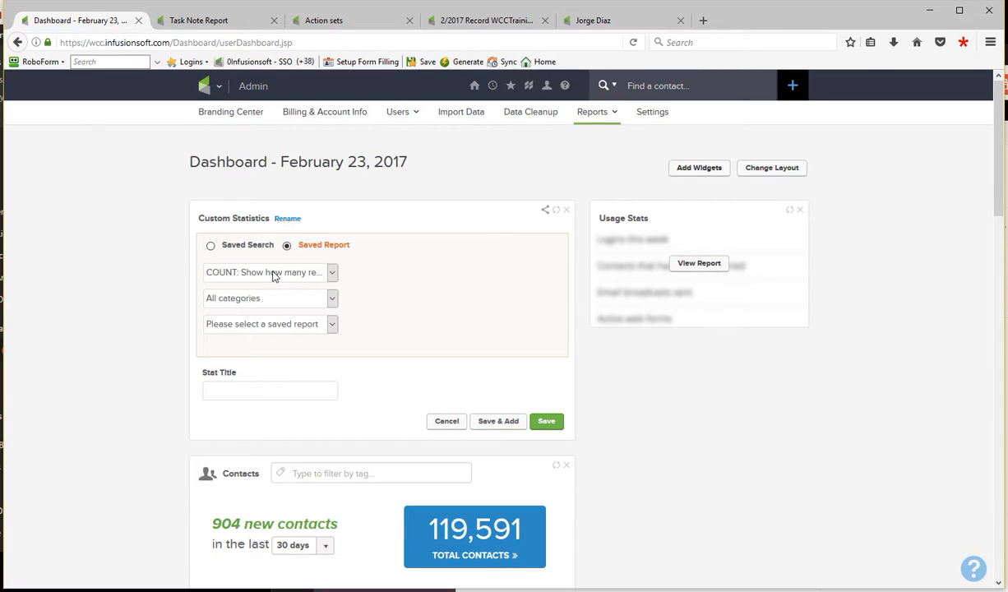
pyautogui.click(257, 301)
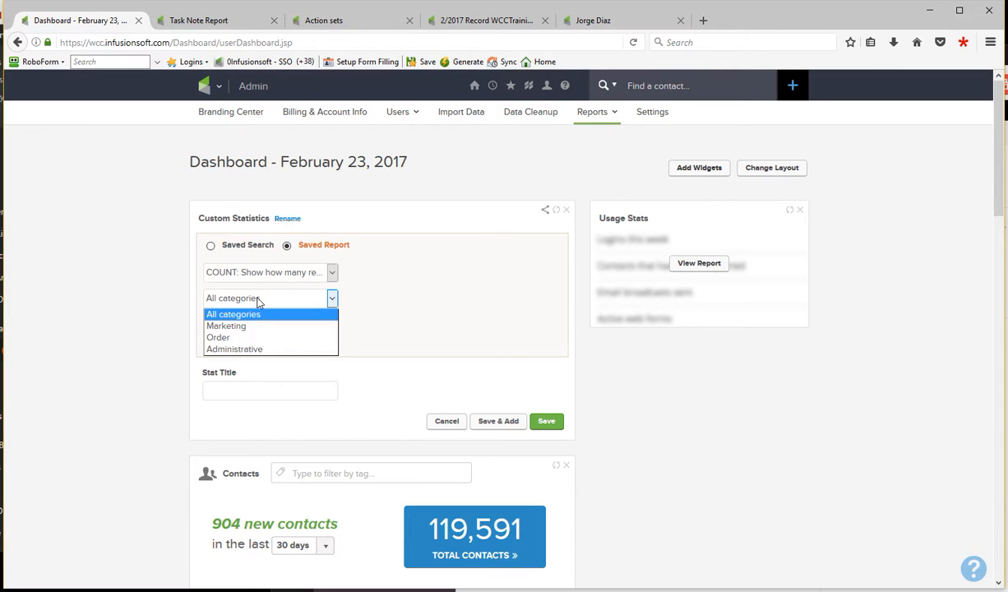
pyautogui.click(233, 341)
pyautogui.click(254, 326)
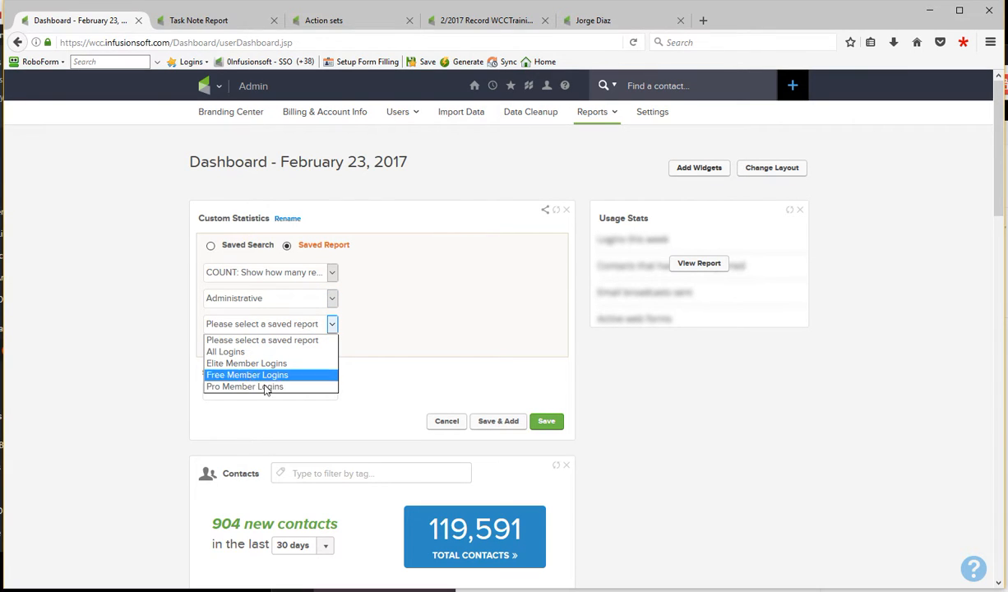
# Check the saved searches offered in the Task Note Report and return to the dashboard.
pyautogui.click(218, 23)
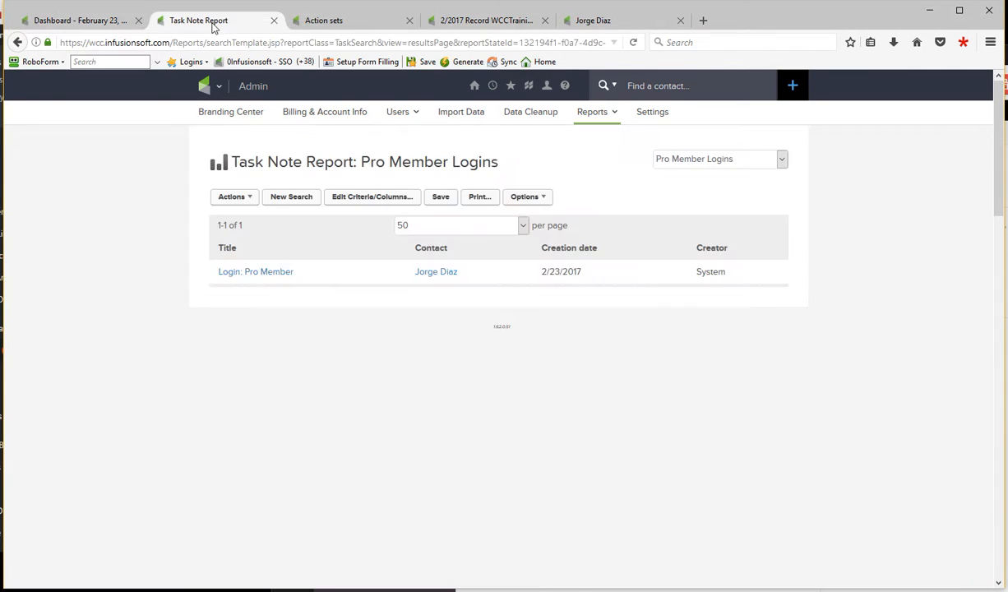
pyautogui.click(709, 161)
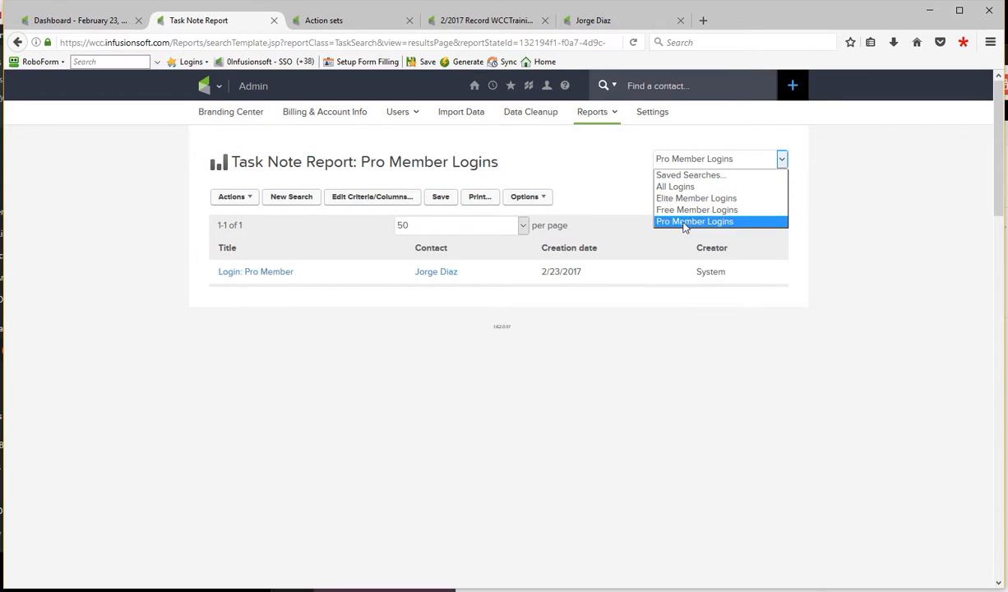
pyautogui.click(601, 22)
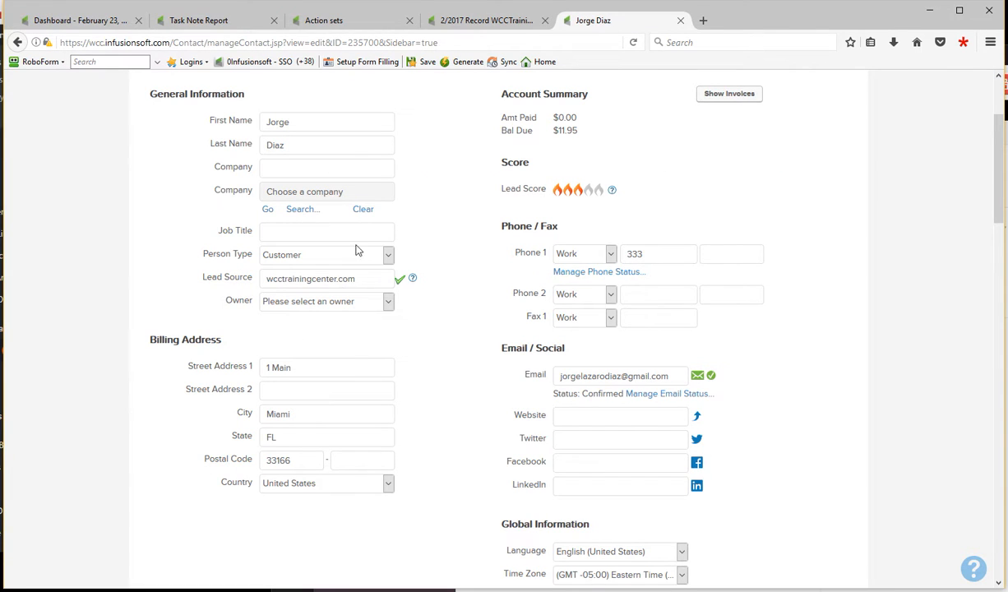
pyautogui.click(95, 20)
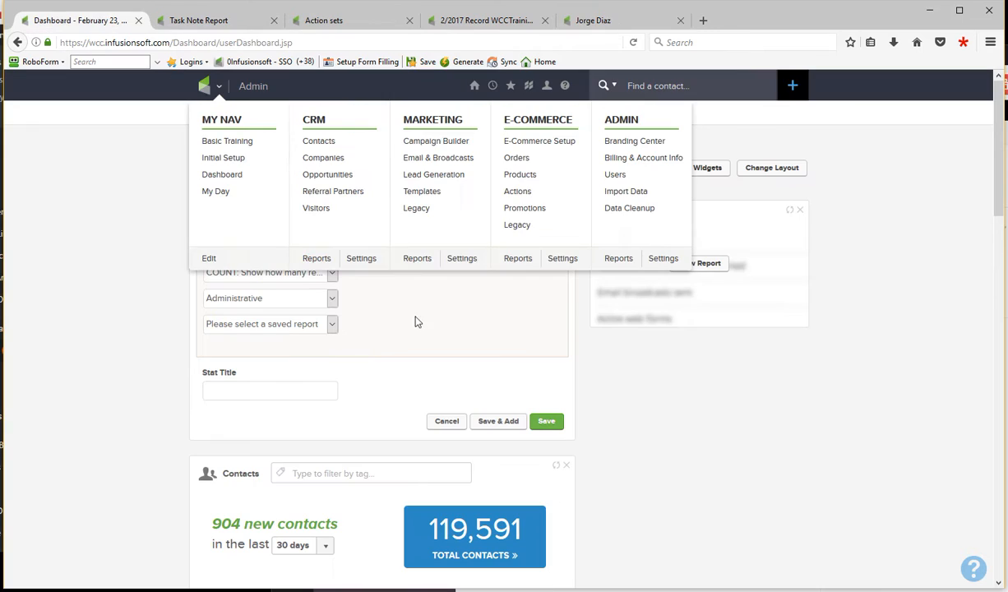
# Choose the Pro Member Logins saved report for the new custom statistic and save it.
pyautogui.click(333, 324)
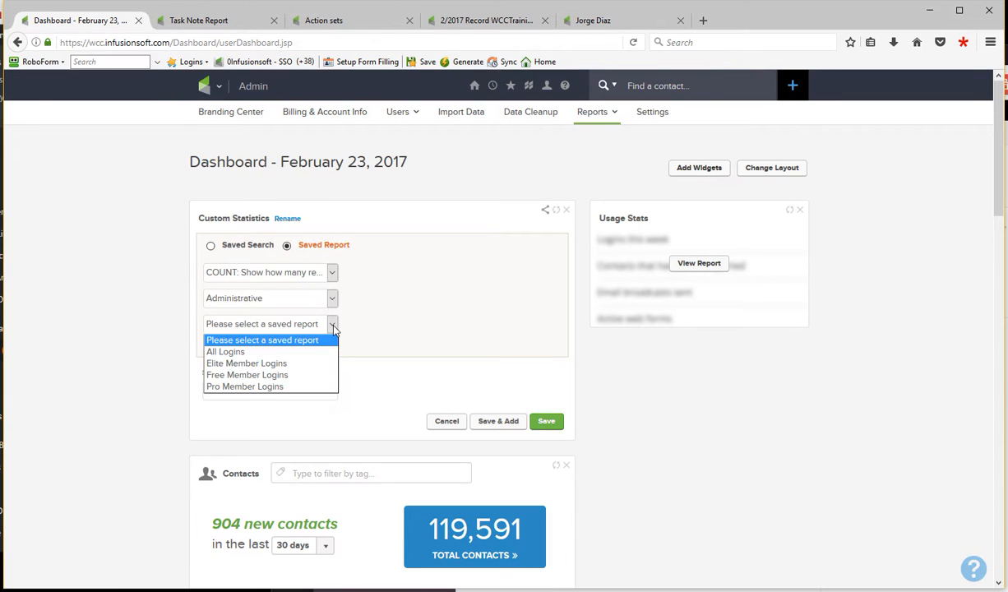
pyautogui.click(290, 386)
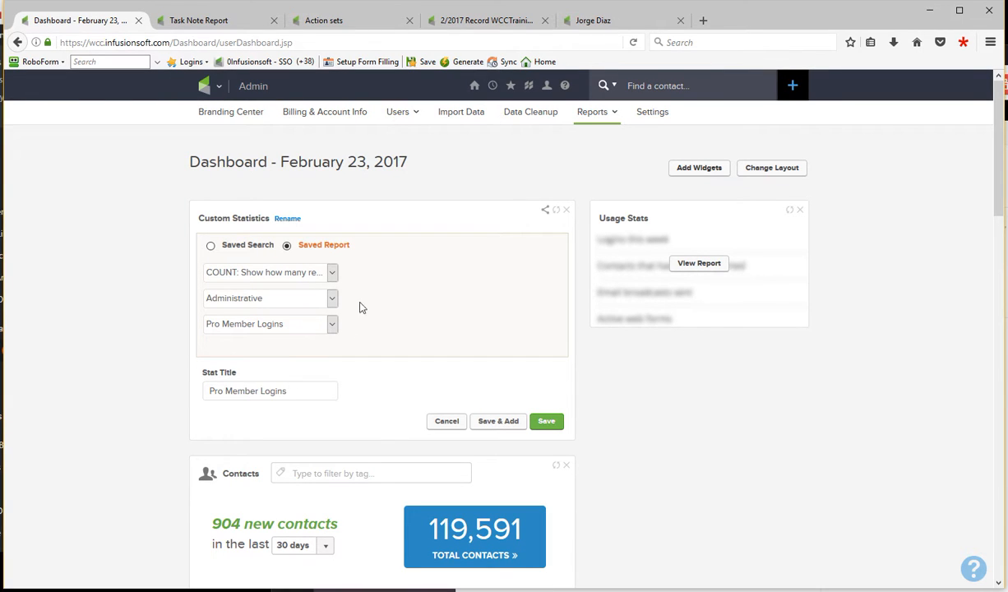
pyautogui.click(548, 422)
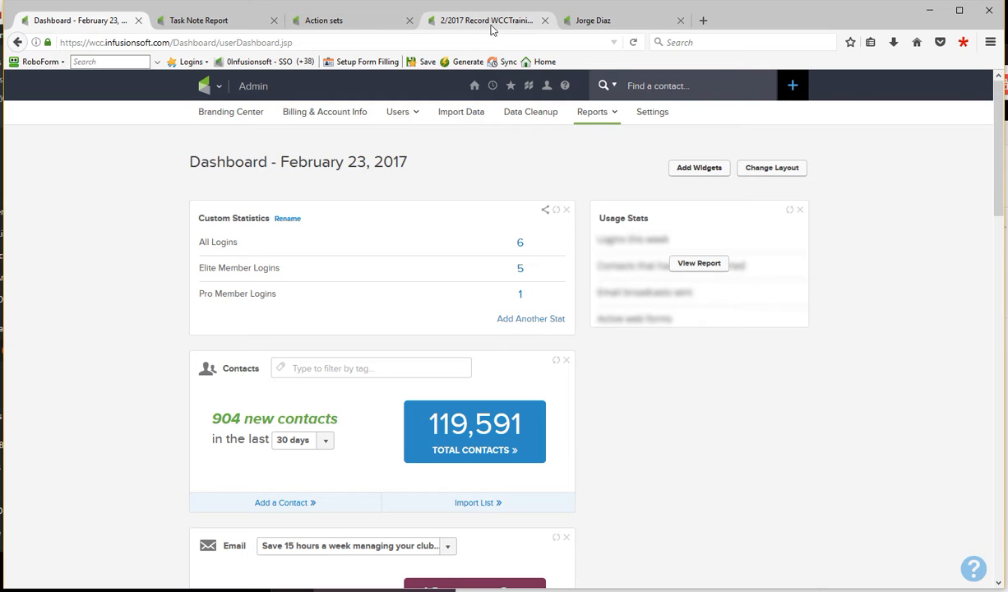
# Add and save another custom statistic that counts records in the Administrative saved report Free Member Logins.
pyautogui.click(222, 26)
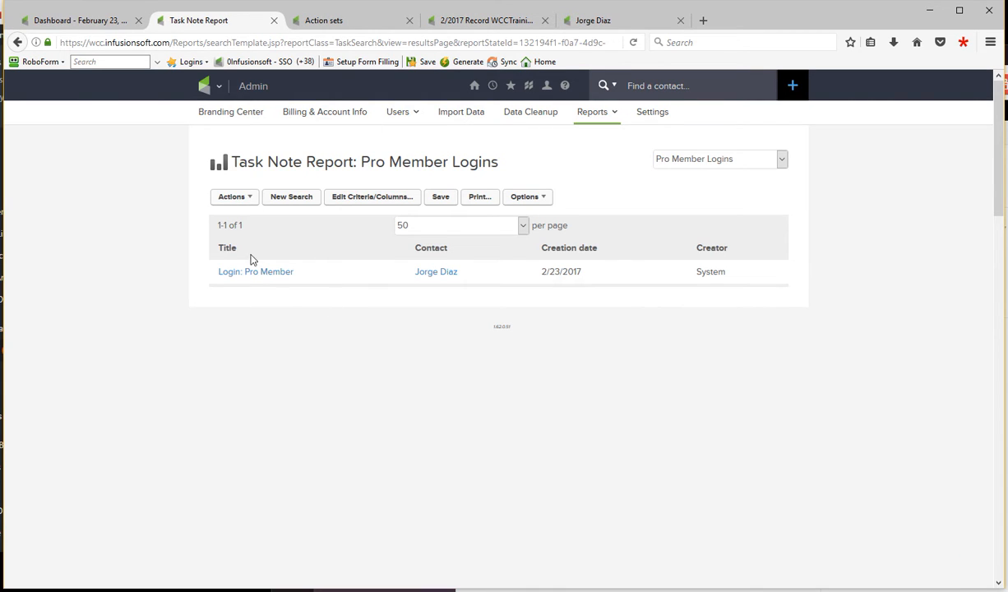
pyautogui.click(97, 23)
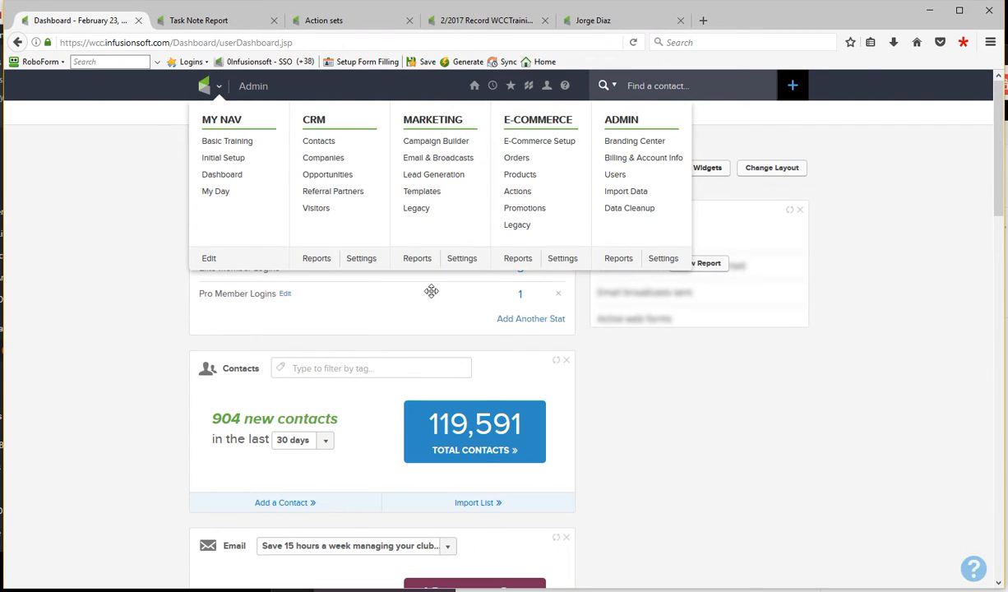
pyautogui.click(536, 320)
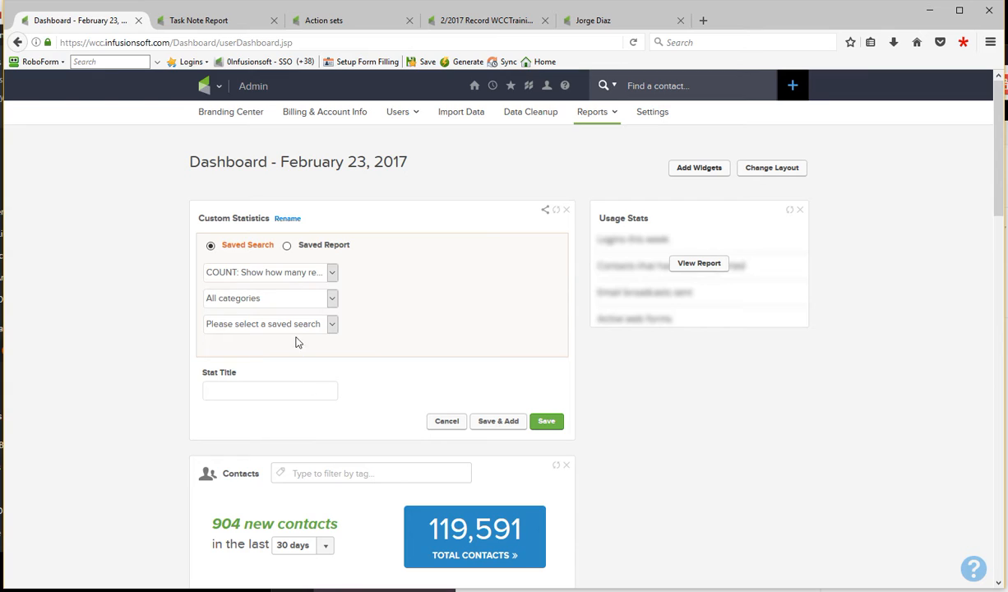
pyautogui.click(287, 246)
pyautogui.click(275, 273)
pyautogui.click(305, 284)
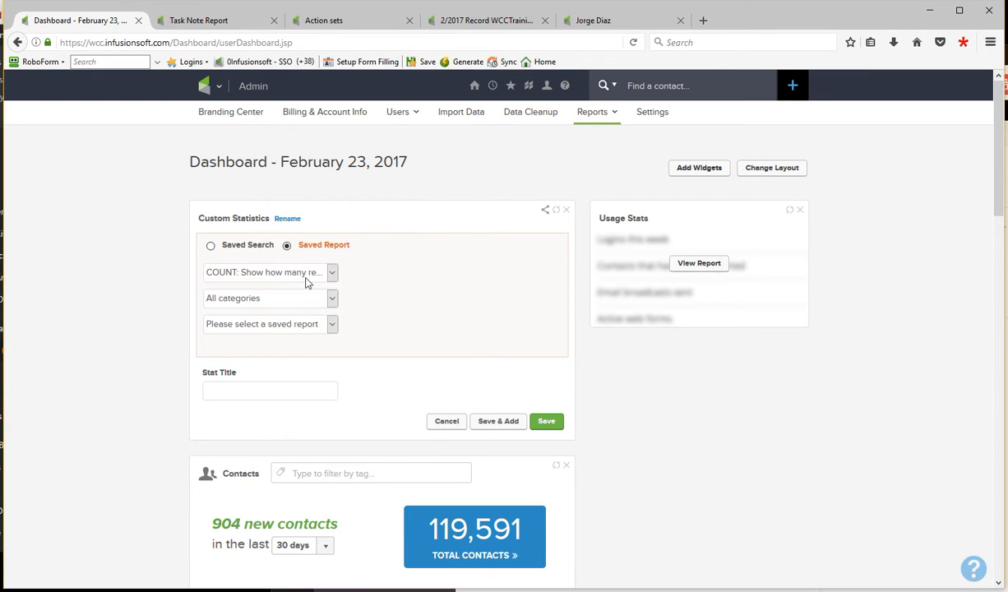
pyautogui.click(276, 299)
pyautogui.click(256, 346)
pyautogui.click(264, 329)
pyautogui.click(251, 369)
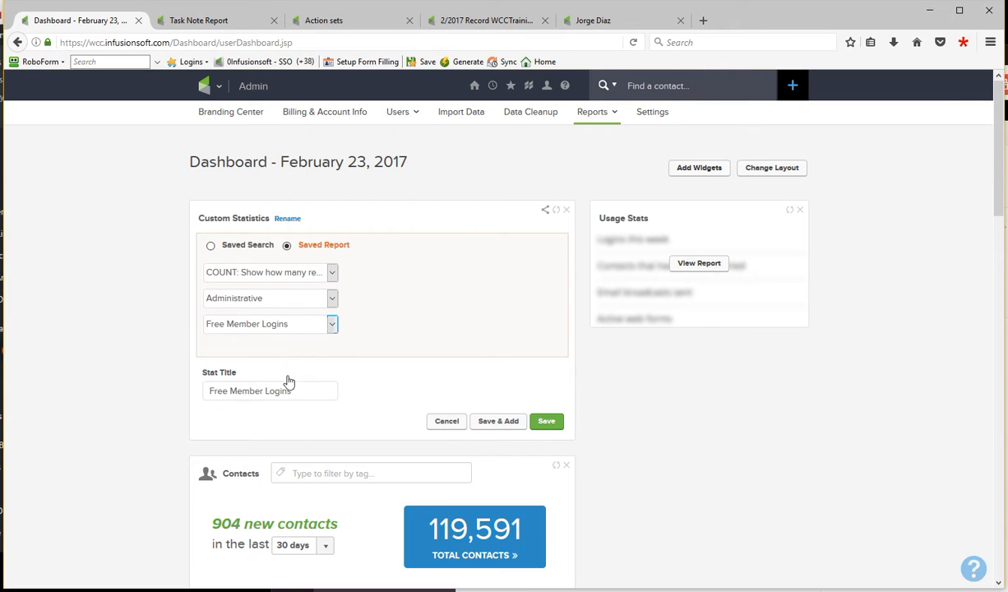
pyautogui.click(548, 422)
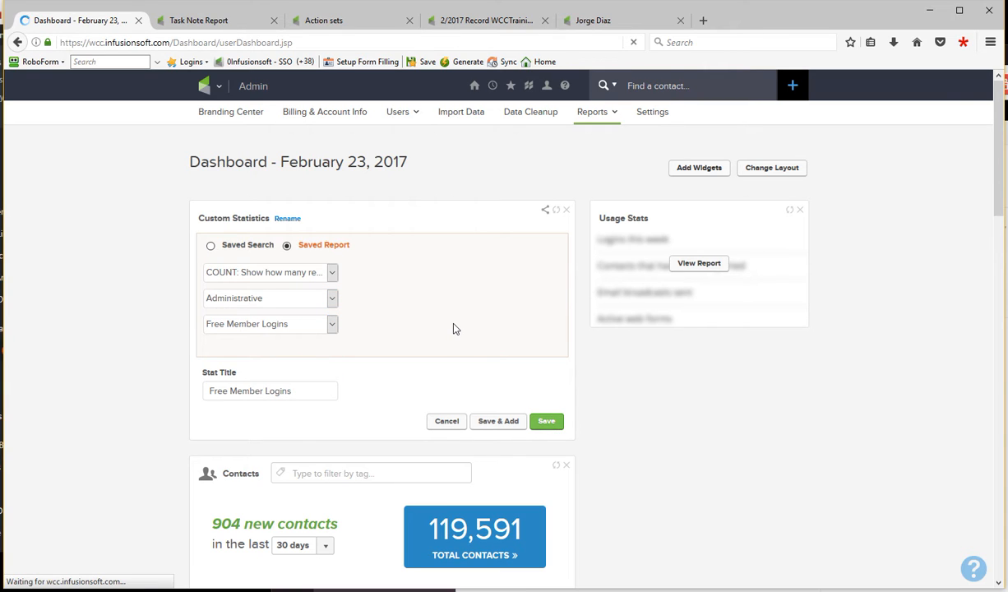